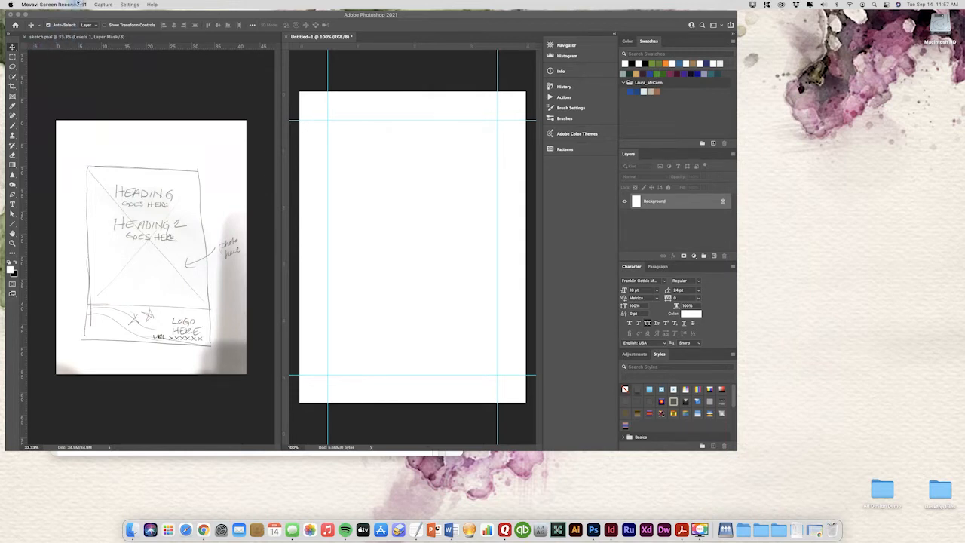
Step: Open the stock photo pexels-cottonbro-4769486.jpg from the Ad Design Demo folder
click(138, 96)
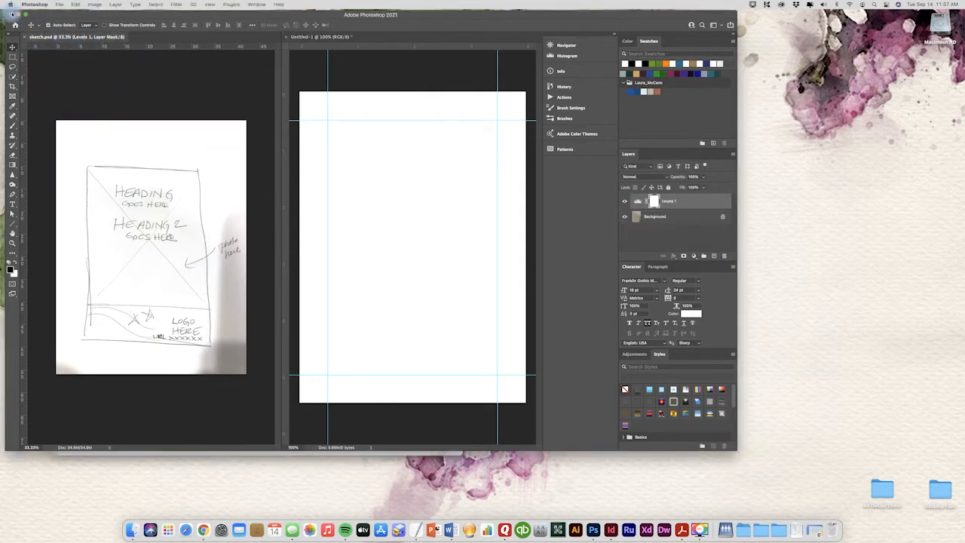
click(59, 5)
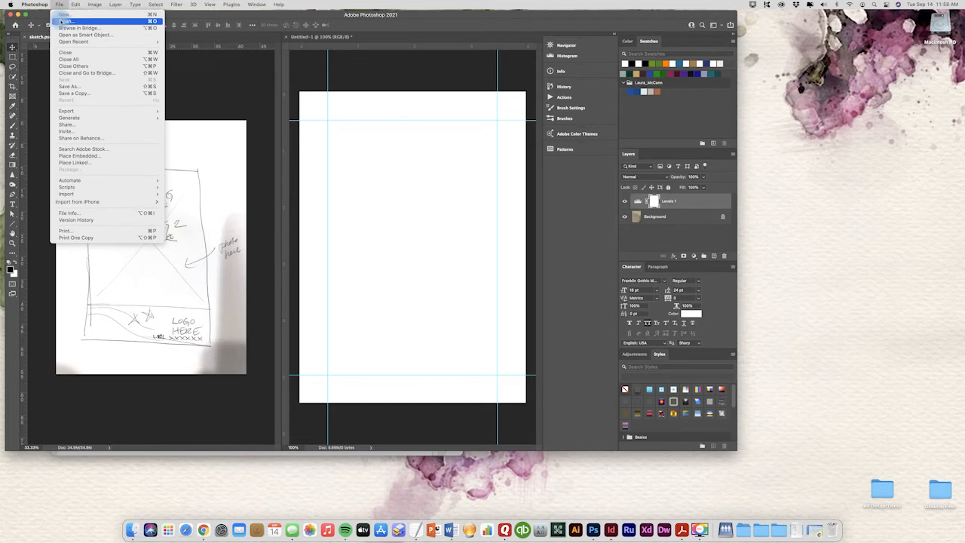
click(64, 21)
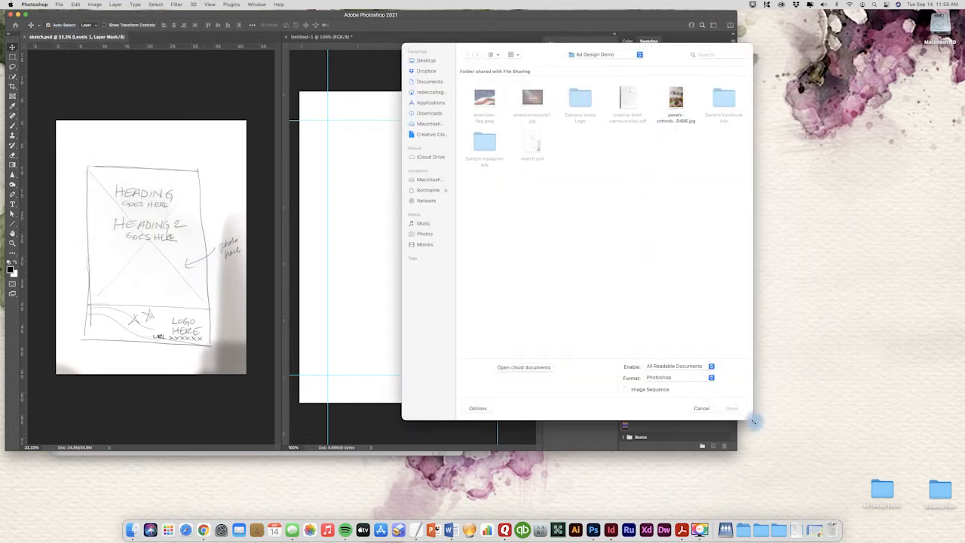
click(677, 106)
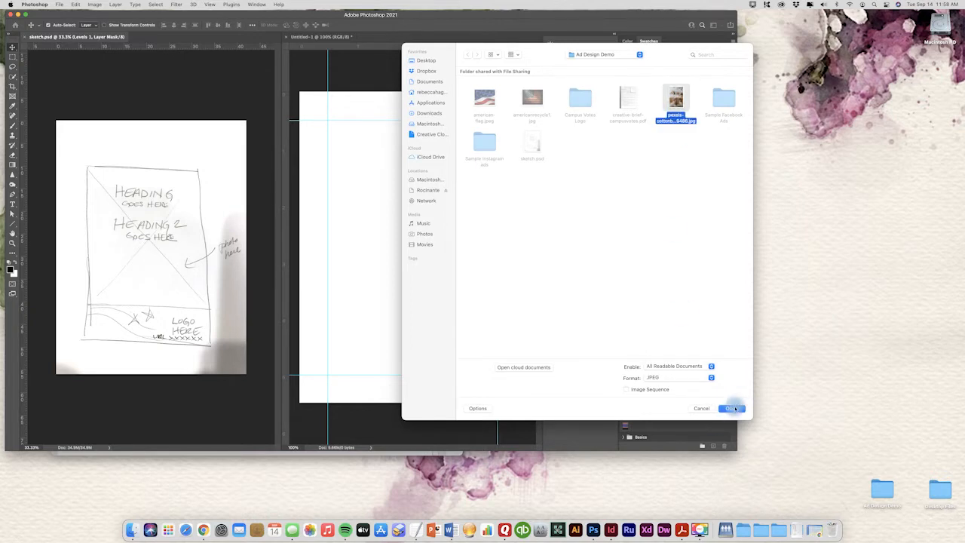
click(731, 408)
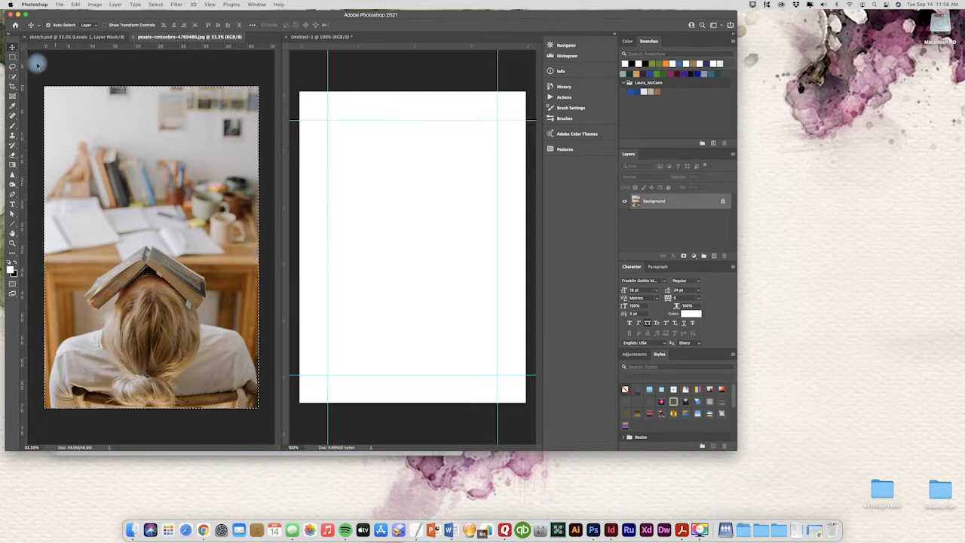
Step: Try placing the entire photo at its original size into the Untitled-1 document
key(super+a)
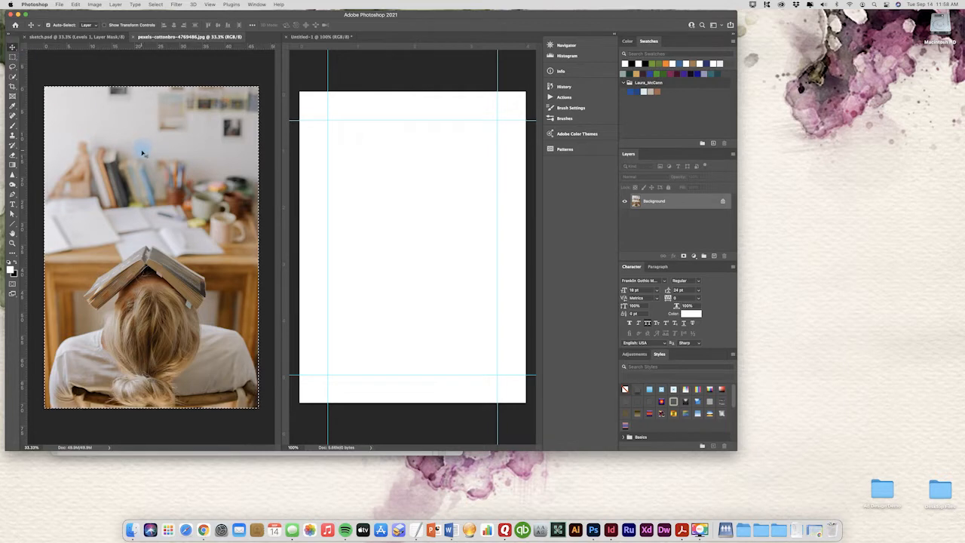
drag(142, 148, 467, 185)
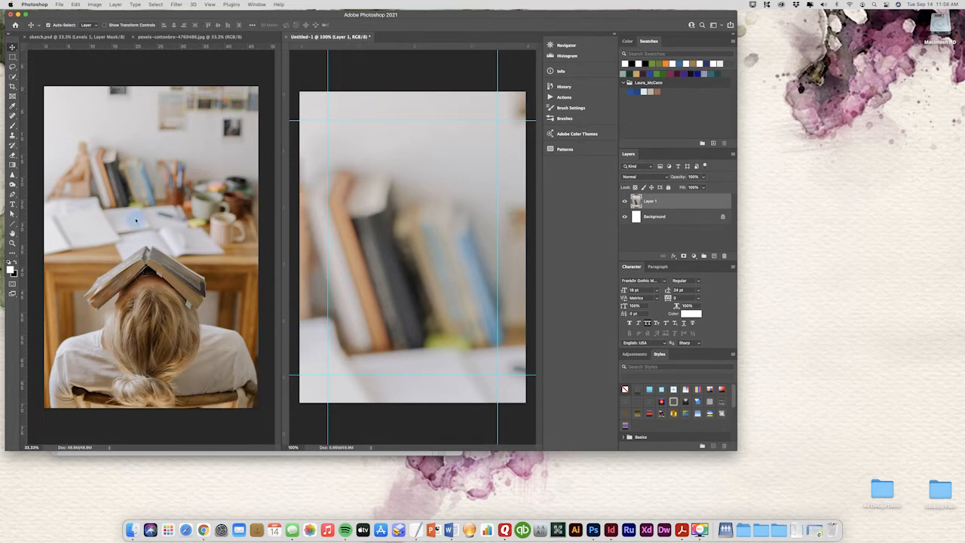
click(412, 264)
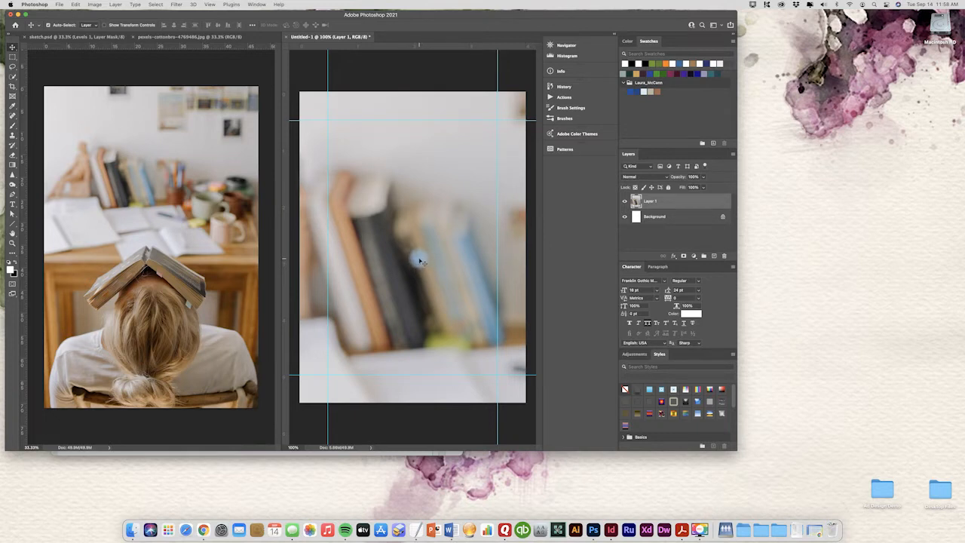
key(super+minus)
key(super+minus)
key(super+minus)
key(super+minus)
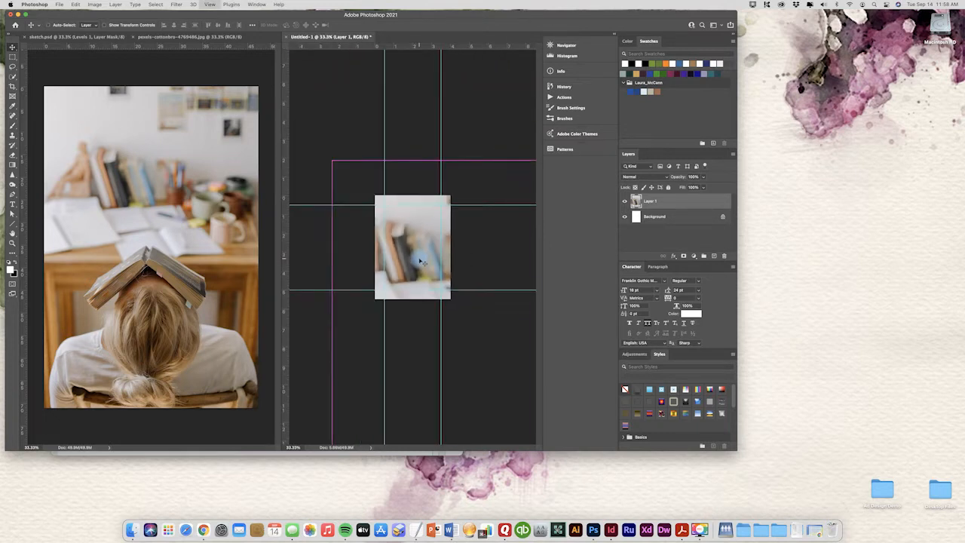
key(super+minus)
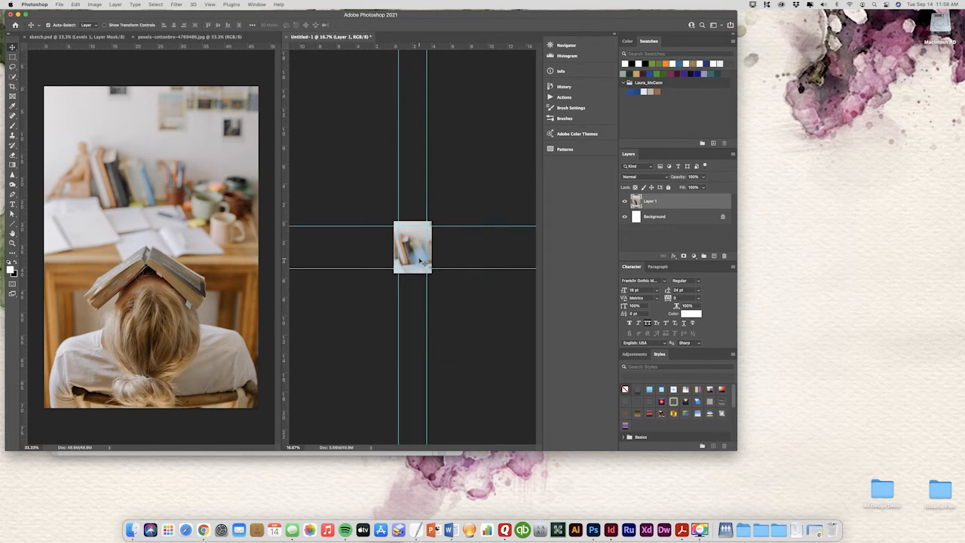
Step: Try to transform and reposition the oversized photo layer within the small Untitled-1 canvas
key(super+t)
key(Escape)
mouse_move(407, 256)
mouse_down()
mouse_move(291, 263)
mouse_move(431, 269)
mouse_move(417, 250)
mouse_move(435, 275)
mouse_move(416, 248)
mouse_move(410, 267)
mouse_up()
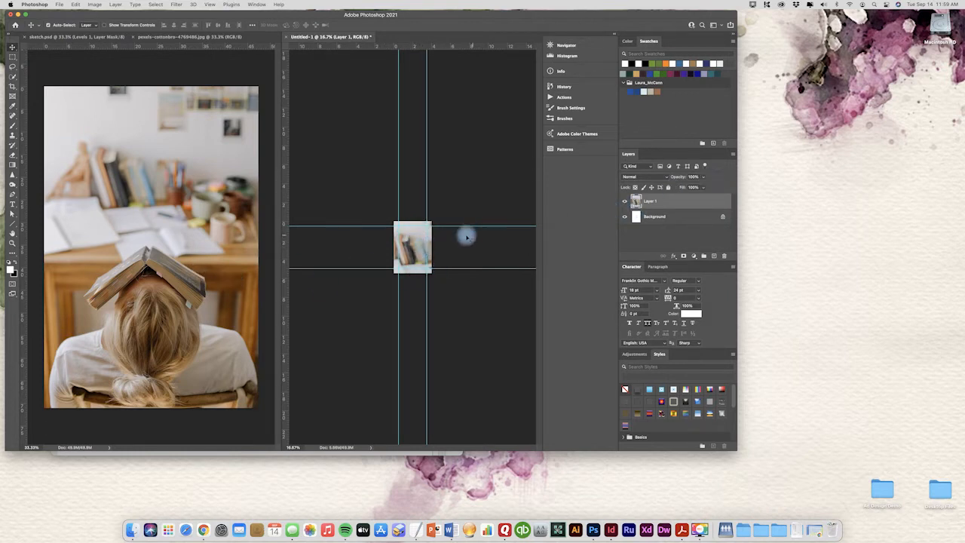
drag(421, 243, 423, 243)
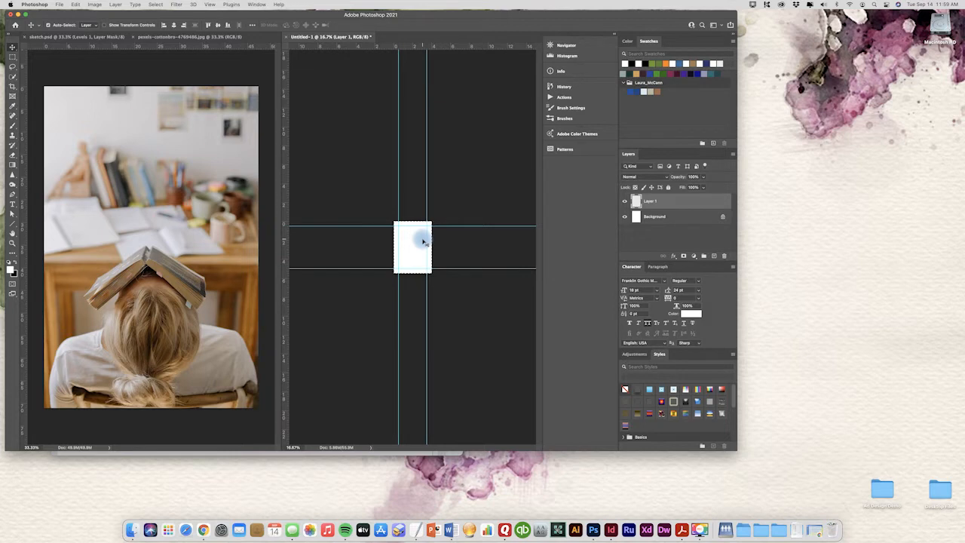
drag(424, 241, 425, 242)
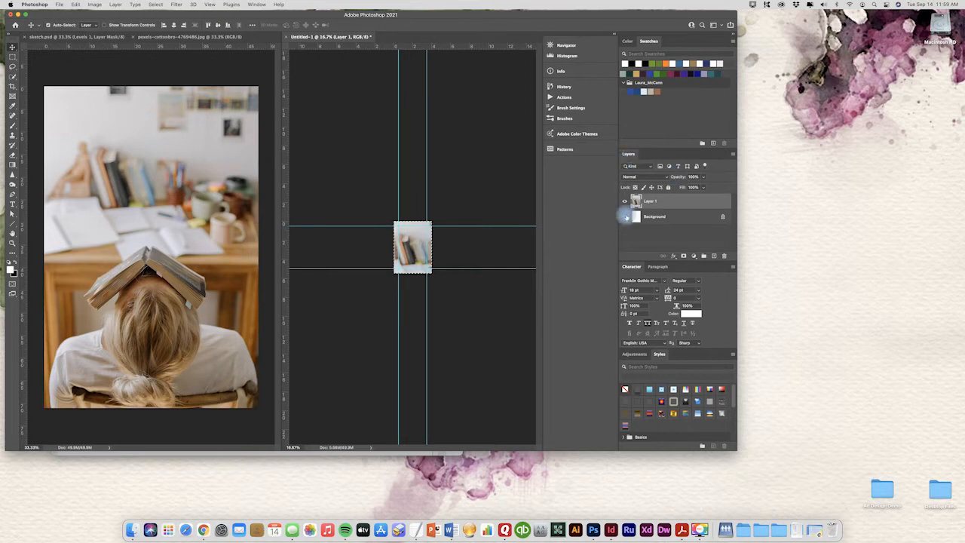
Step: Delete the oversized photo layer from the Untitled-1 document
drag(637, 201, 726, 256)
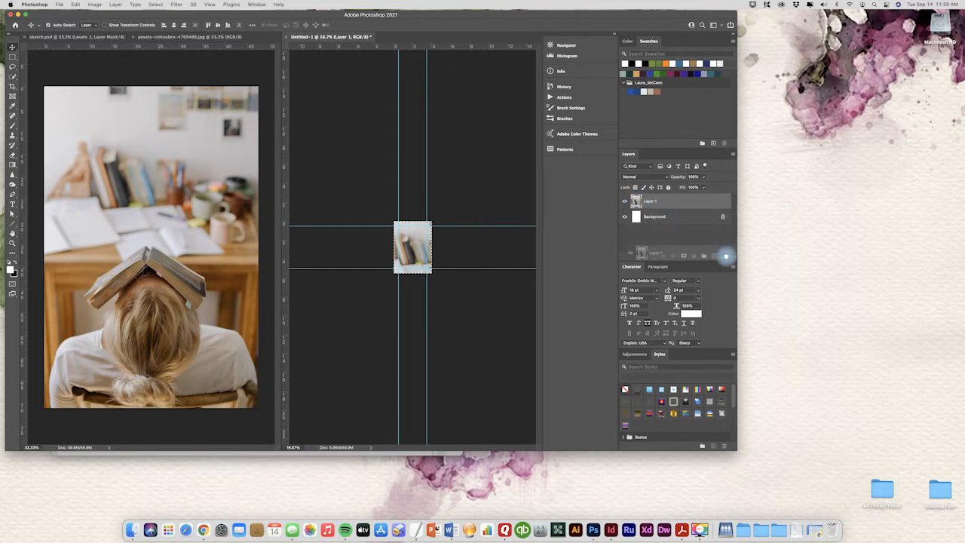
drag(726, 256, 726, 256)
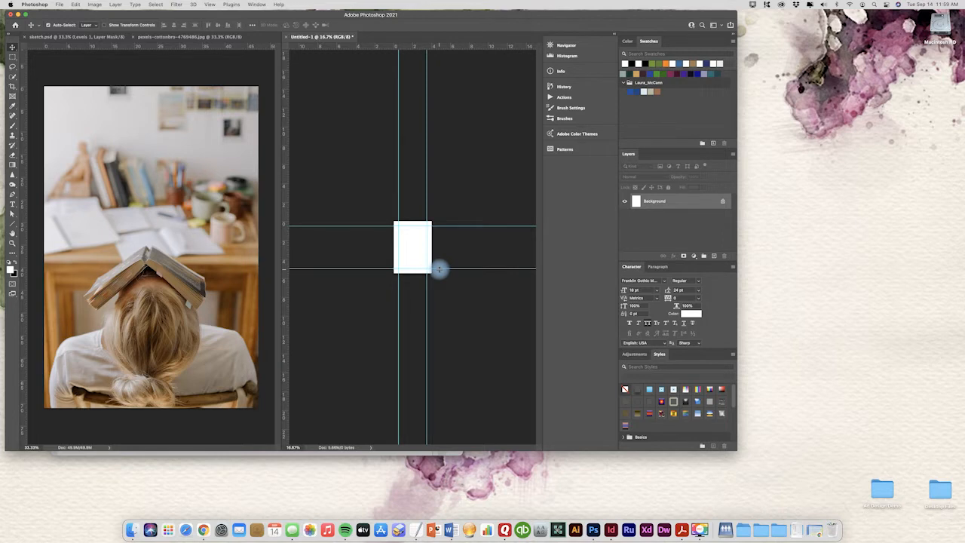
key(super+equal)
key(super+equal)
key(super+equal)
key(super+equal)
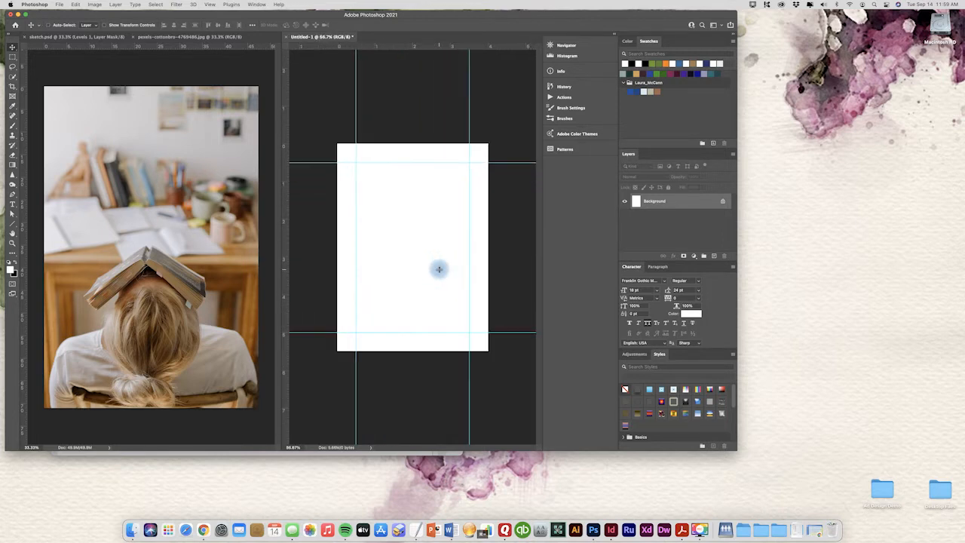
key(super+equal)
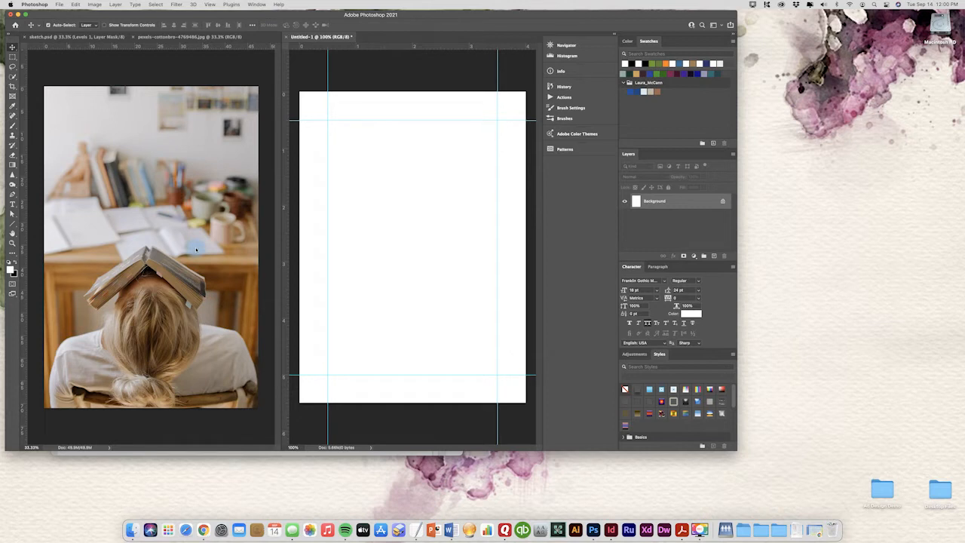
click(187, 168)
key(super+a)
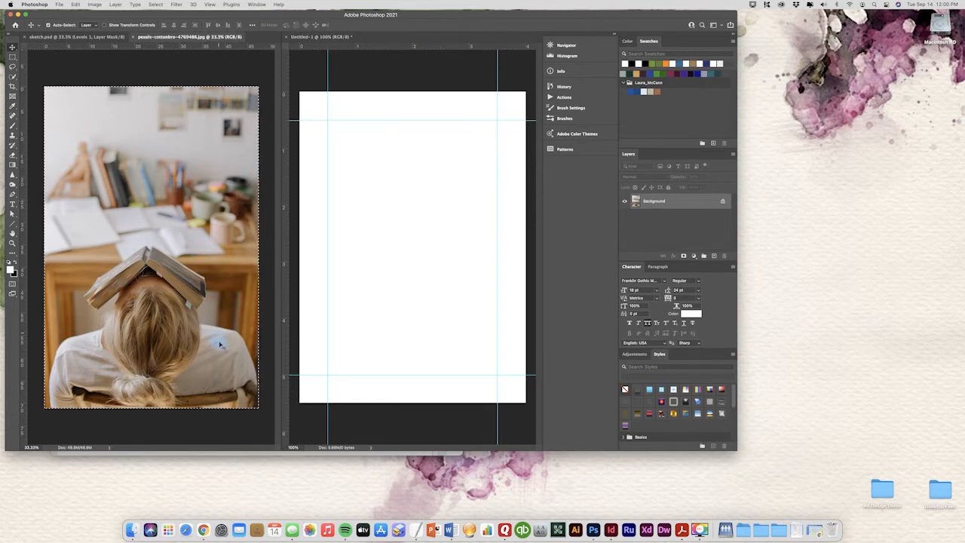
key(super+d)
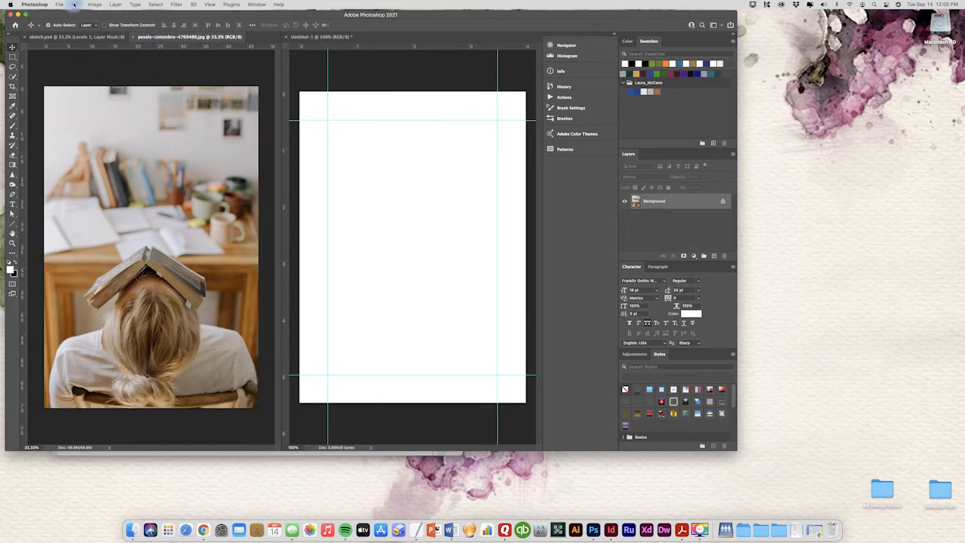
Step: Set the stock photo's image resolution to 300 pixels/inch with resampling turned off
click(98, 5)
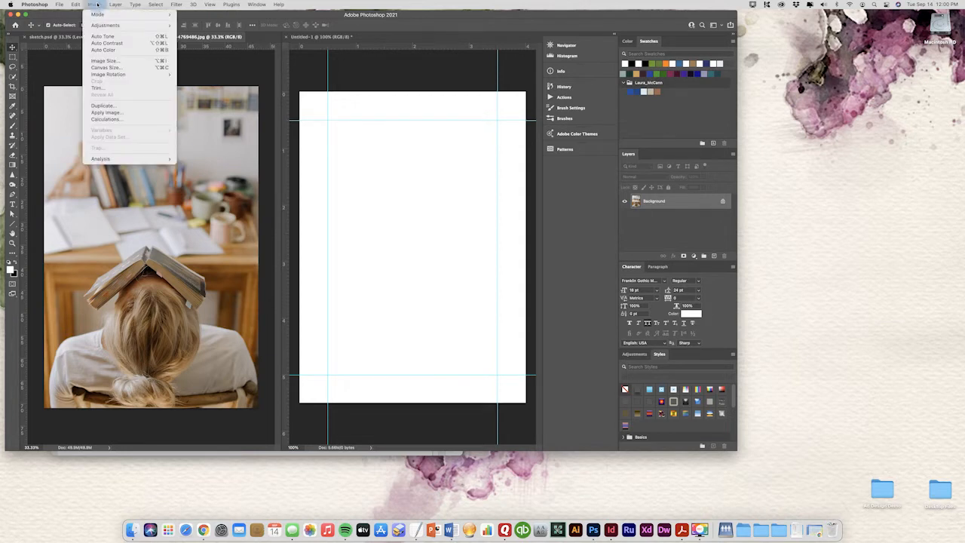
click(101, 61)
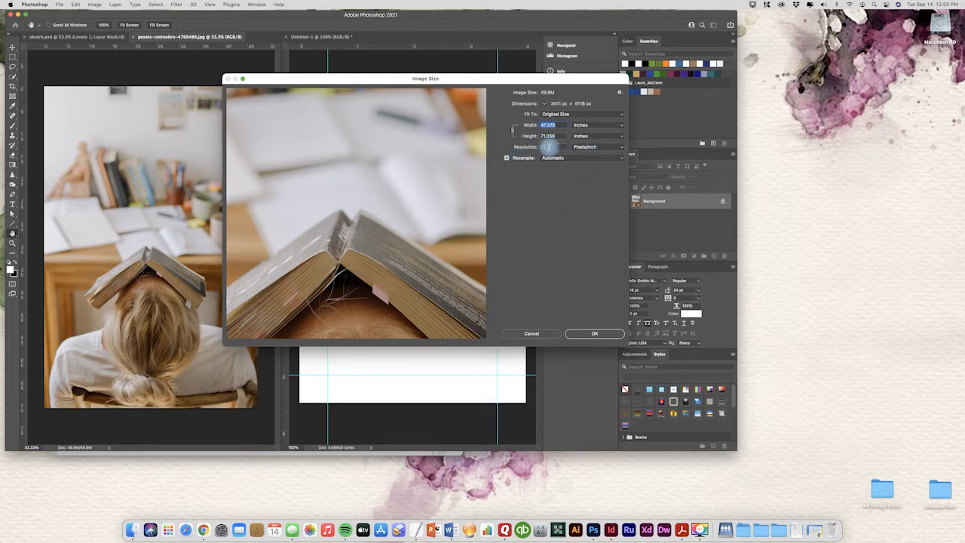
click(506, 159)
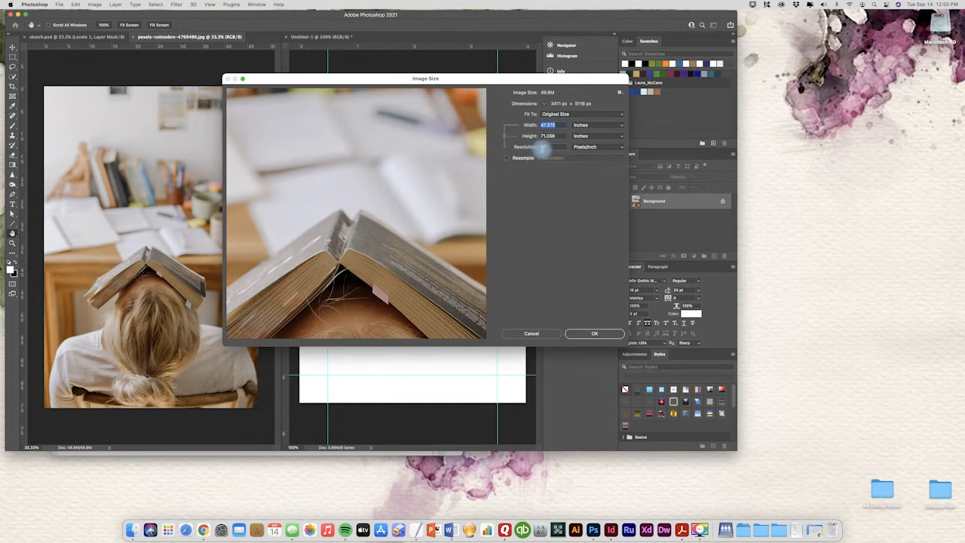
double_click(545, 148)
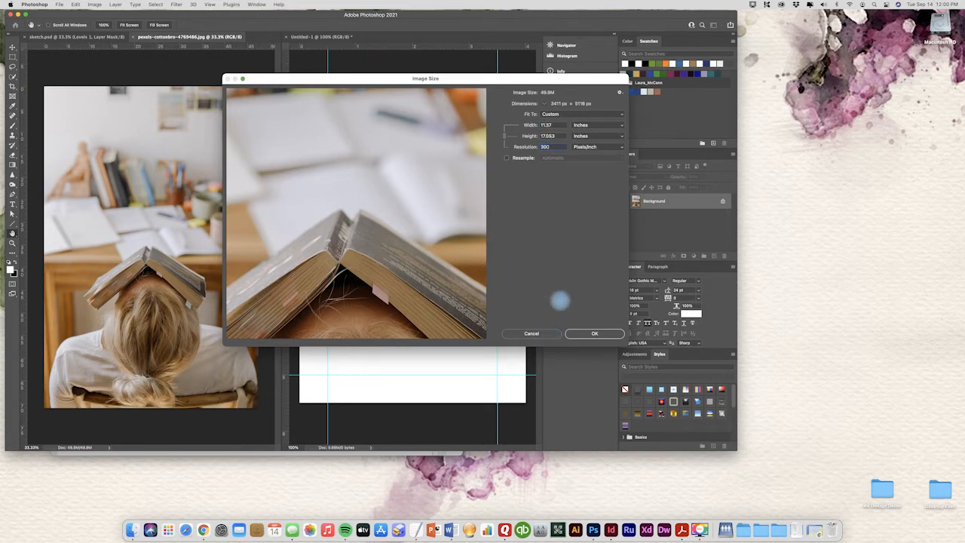
Step: Resample the stock photo to a width of 5 inches, keeping the proportions linked and resampling set to Automatic
click(507, 158)
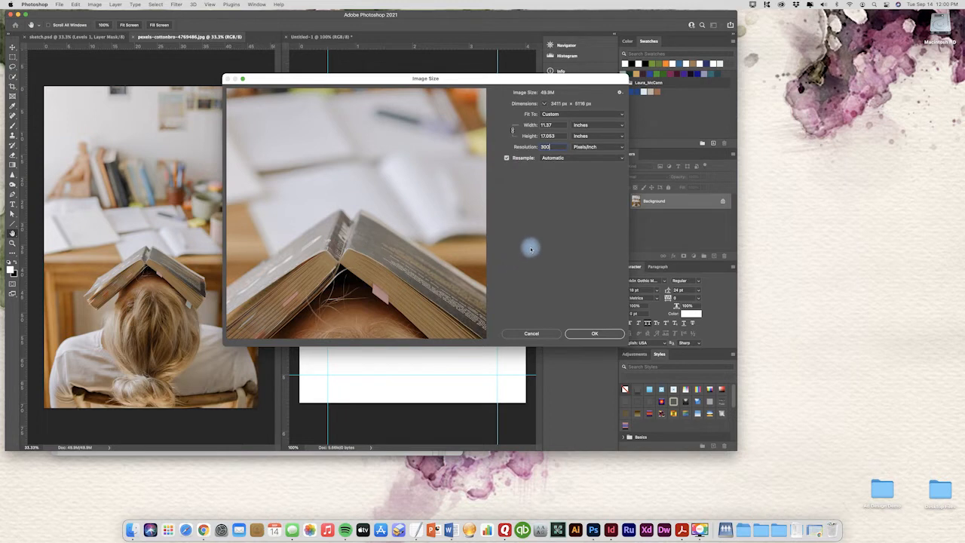
click(543, 146)
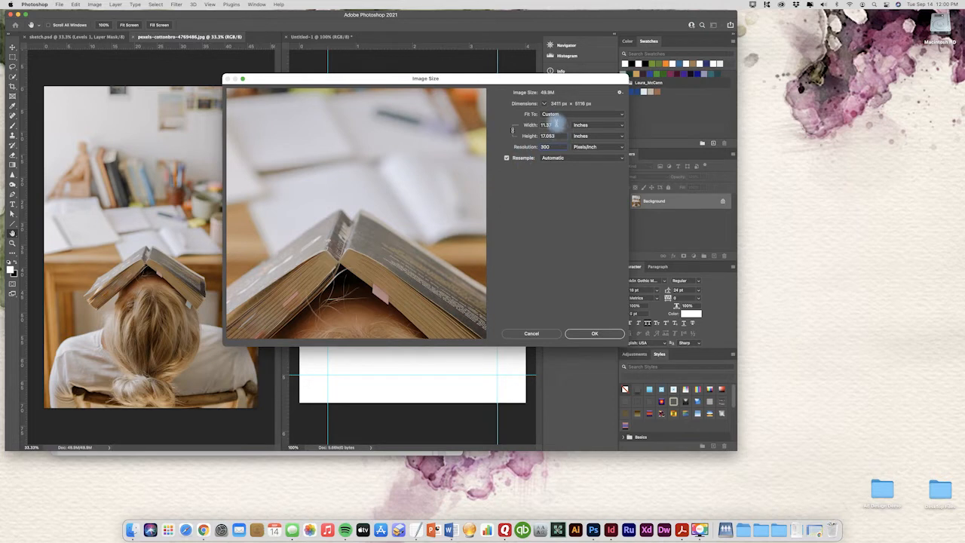
double_click(539, 124)
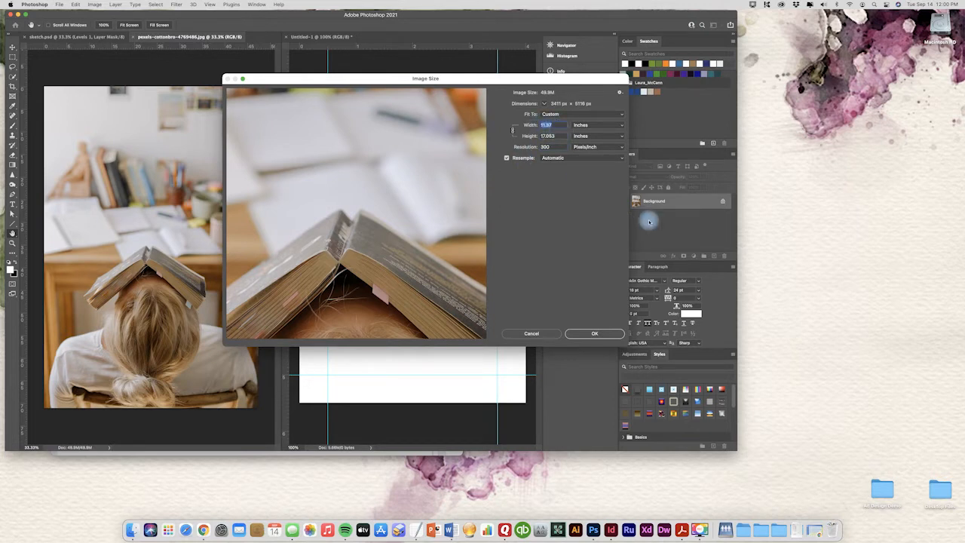
text(4)
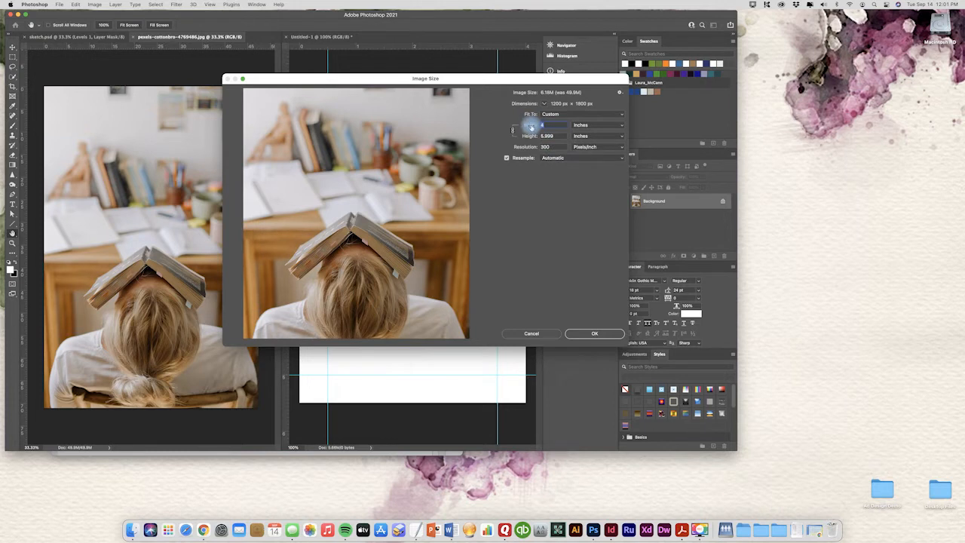
text(5)
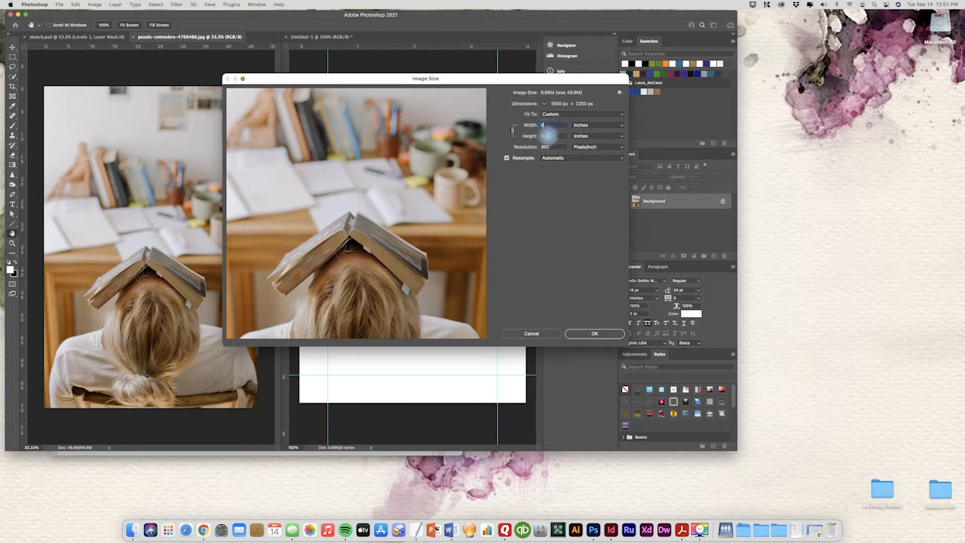
click(595, 335)
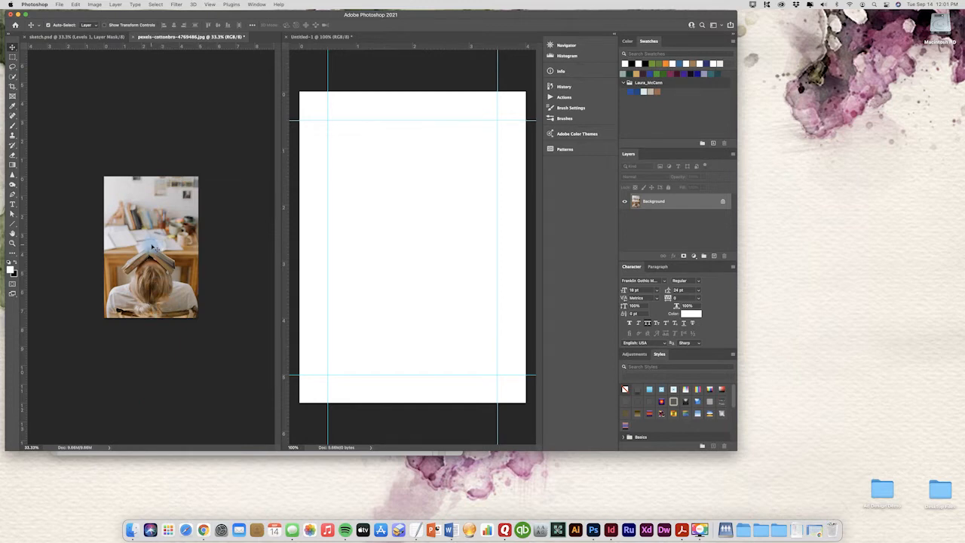
Step: Copy the resized photo into Untitled-1 and position it to cover the canvas with the open book near the middle
drag(152, 247, 435, 241)
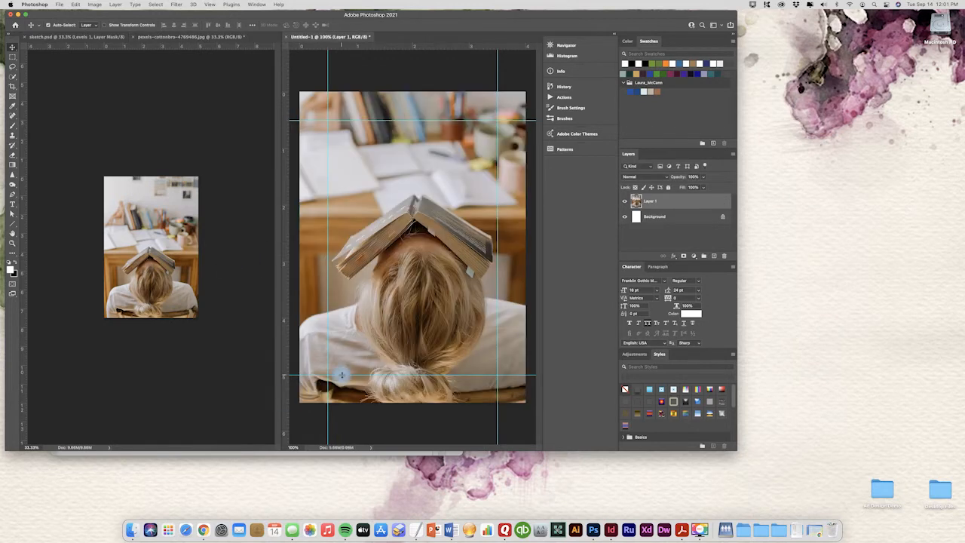
drag(463, 330, 456, 350)
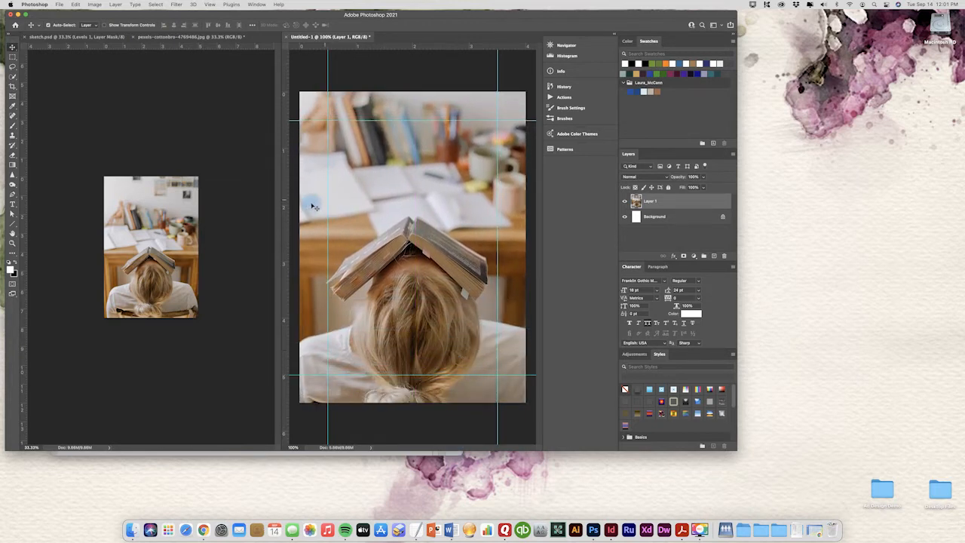
Step: Close the stock photo without saving its changes, and enlarge the workspace window showing the sketch beside a wider ad document
drag(282, 216, 222, 224)
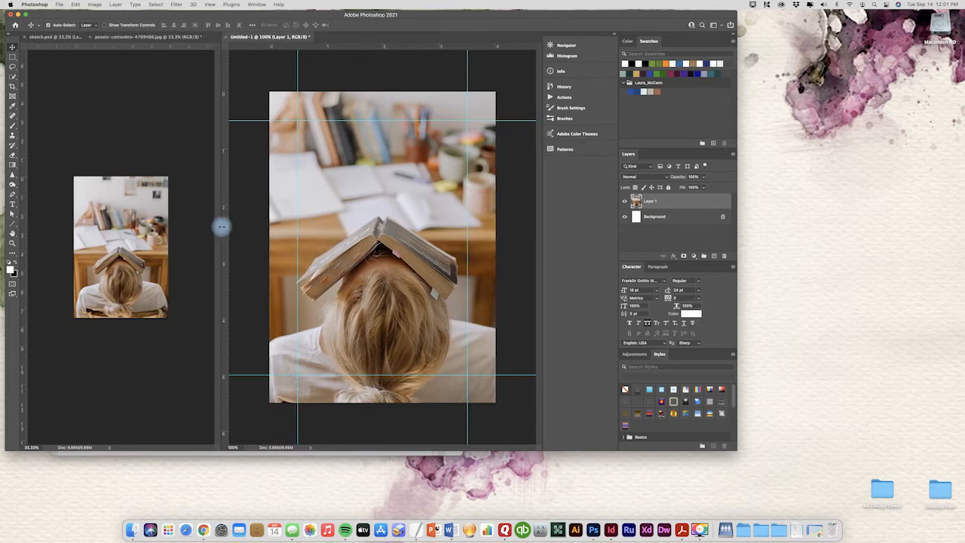
click(91, 37)
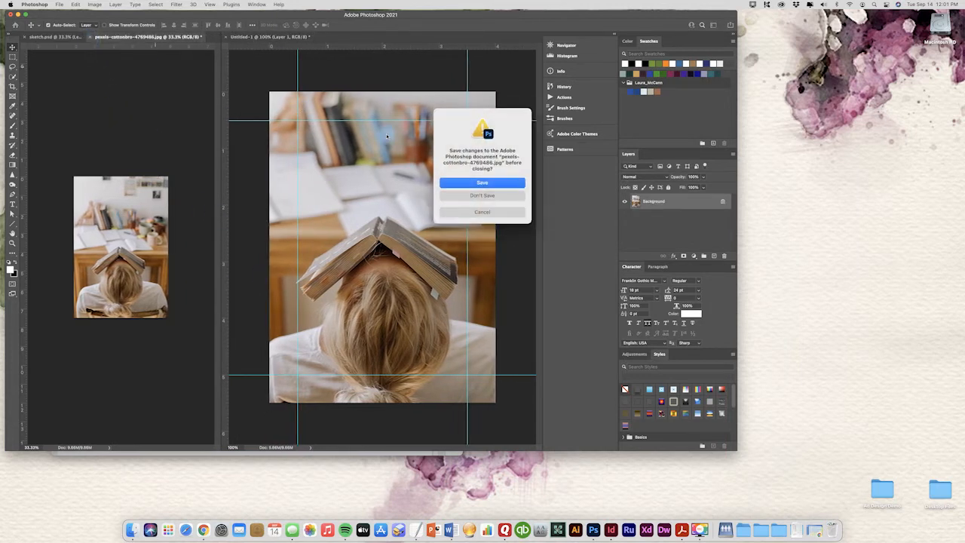
click(482, 196)
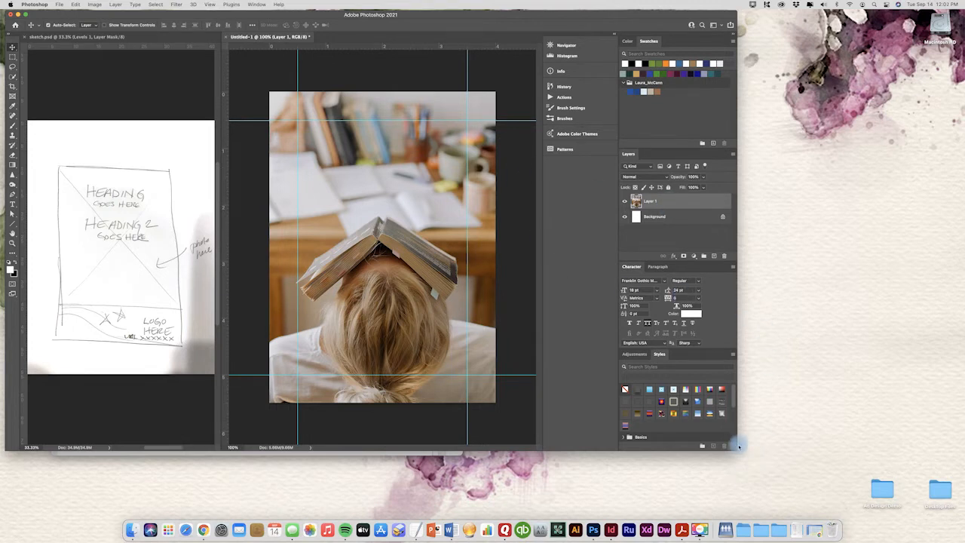
drag(735, 447, 792, 479)
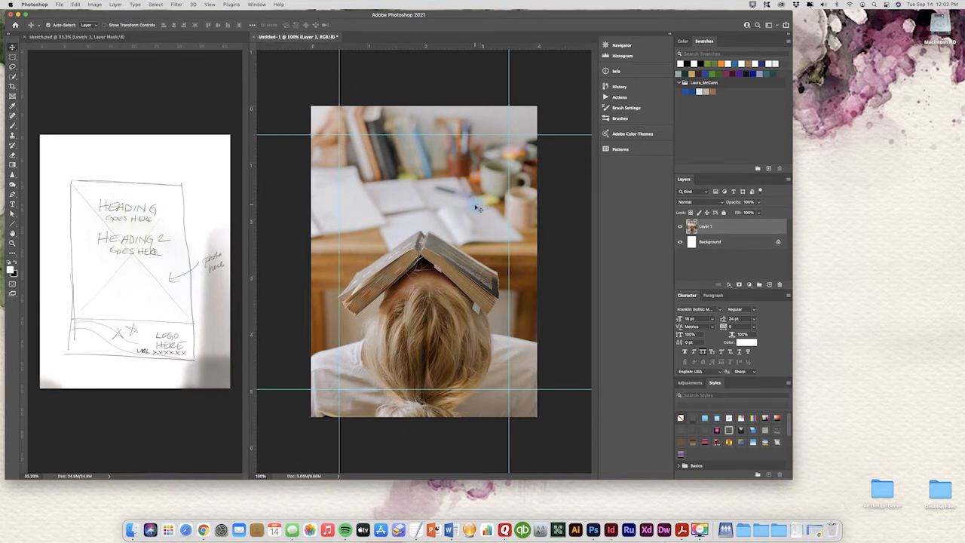
Step: Scale the Layer 1 photo down proportionally to about 80%, aligning its sides and lower edge with the canvas edges
key(super+a)
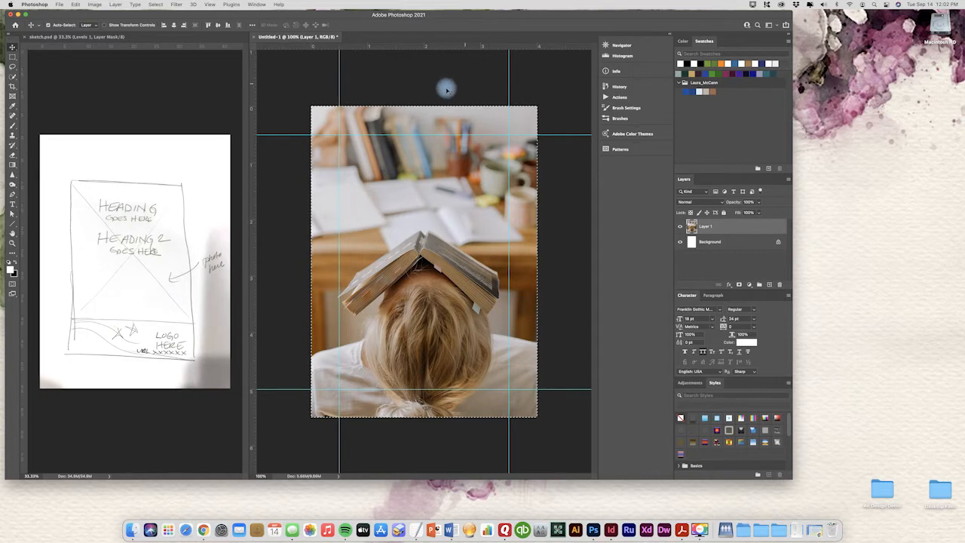
key(super+d)
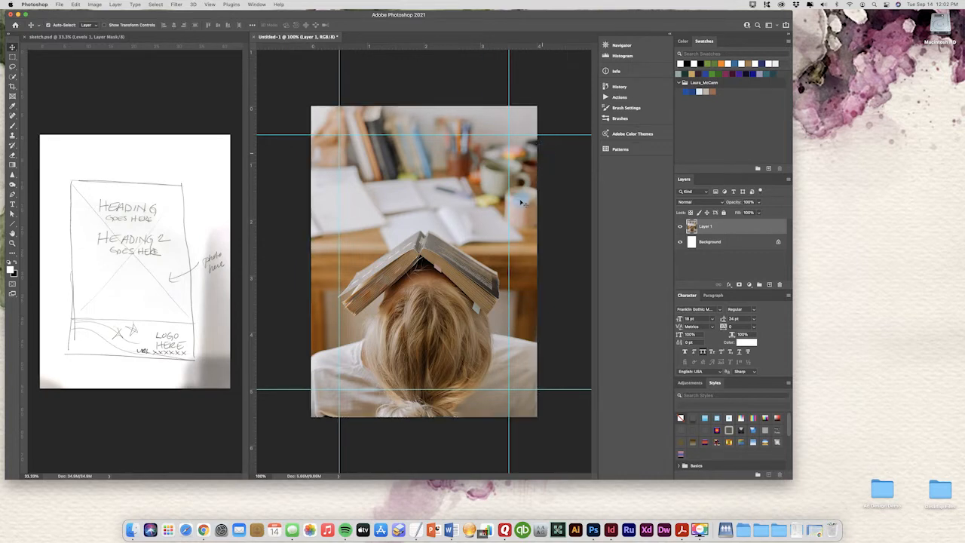
click(709, 226)
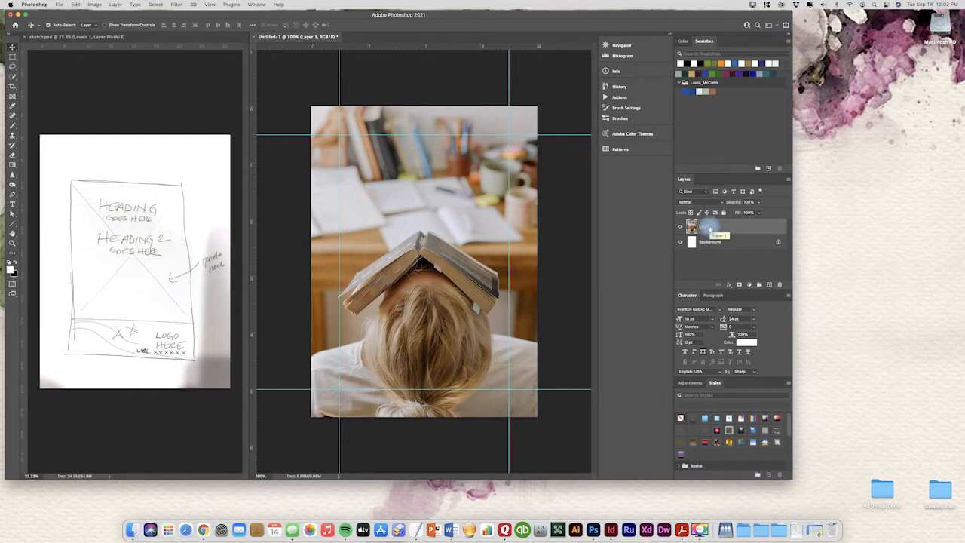
key(super+t)
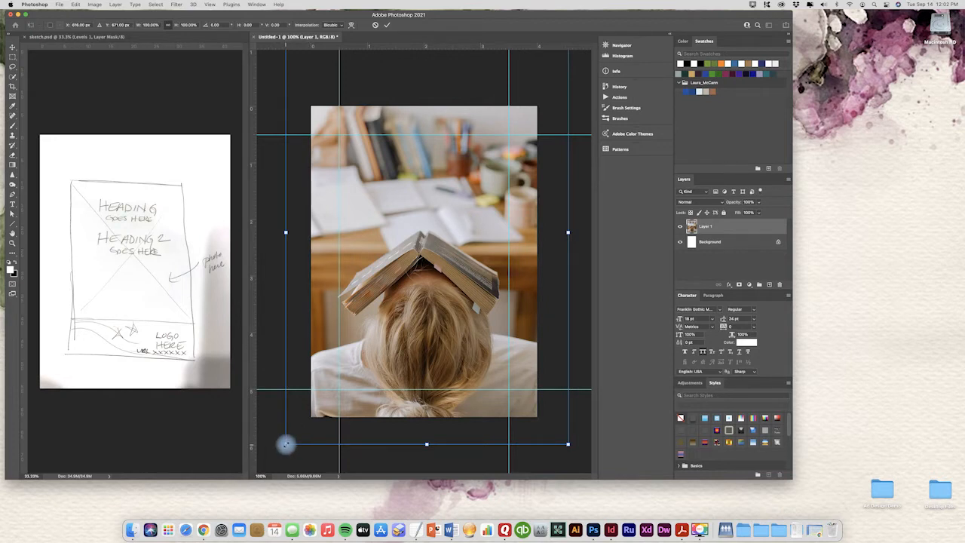
drag(285, 444, 303, 420)
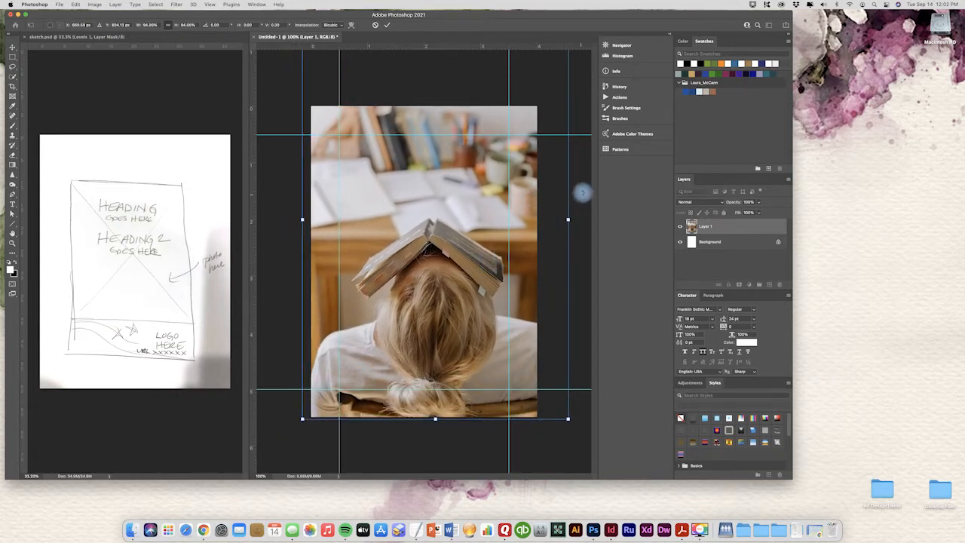
click(427, 417)
key(super+minus)
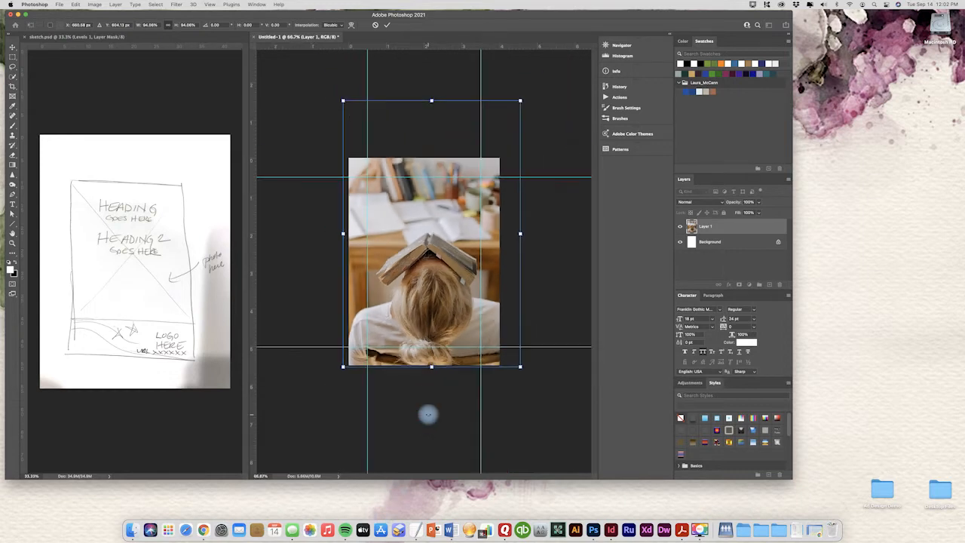
drag(520, 100, 500, 129)
drag(343, 132, 350, 139)
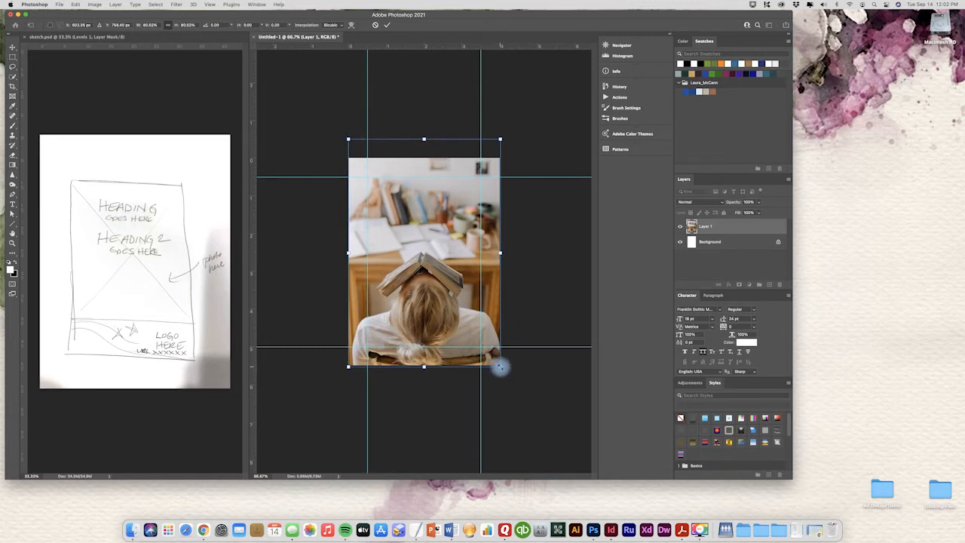
drag(500, 366, 501, 365)
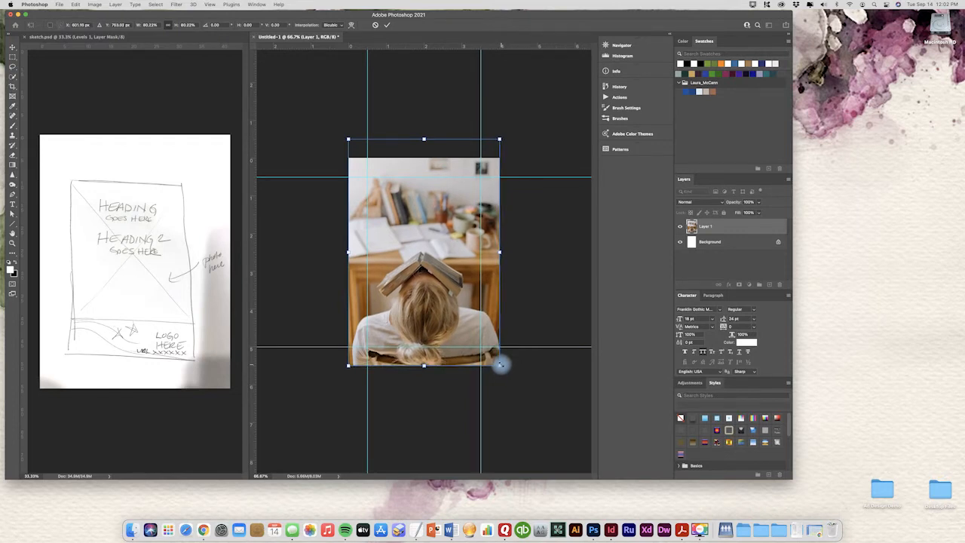
key(Return)
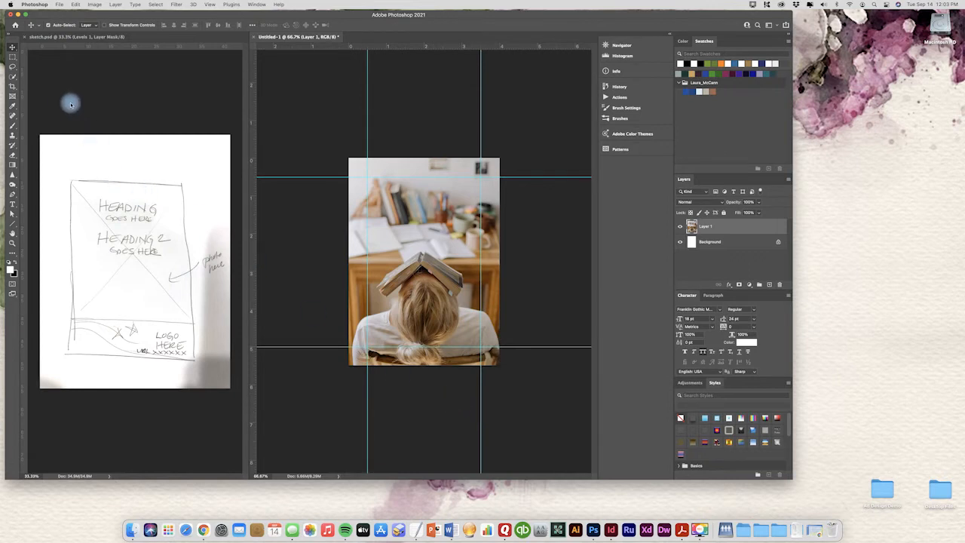
Step: Select a roughly square area over the desk and open book with the Rectangular Marquee tool
click(11, 57)
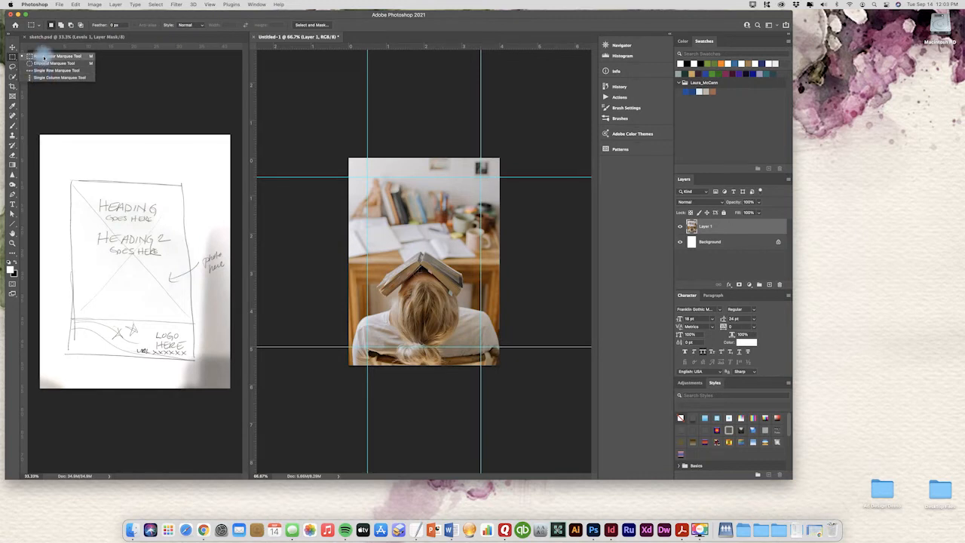
click(43, 57)
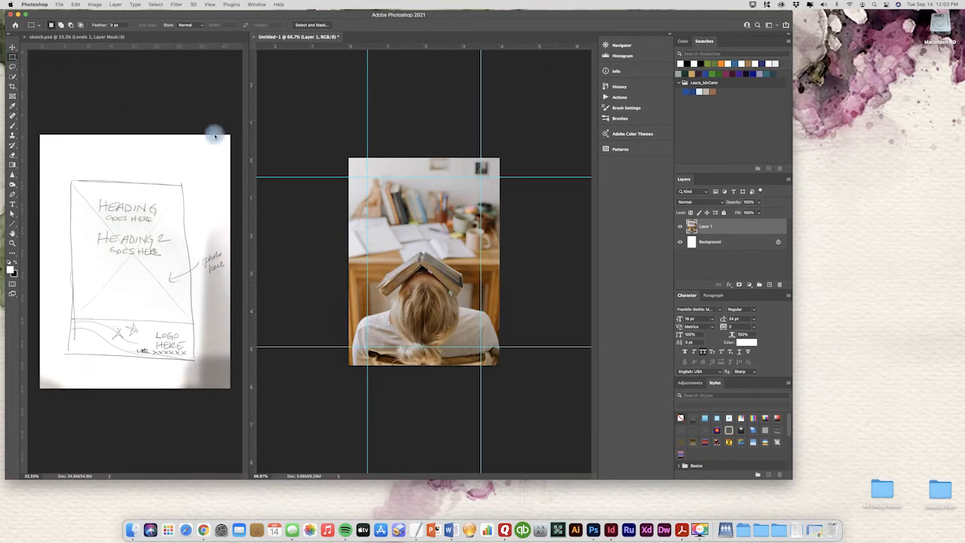
drag(376, 189, 489, 273)
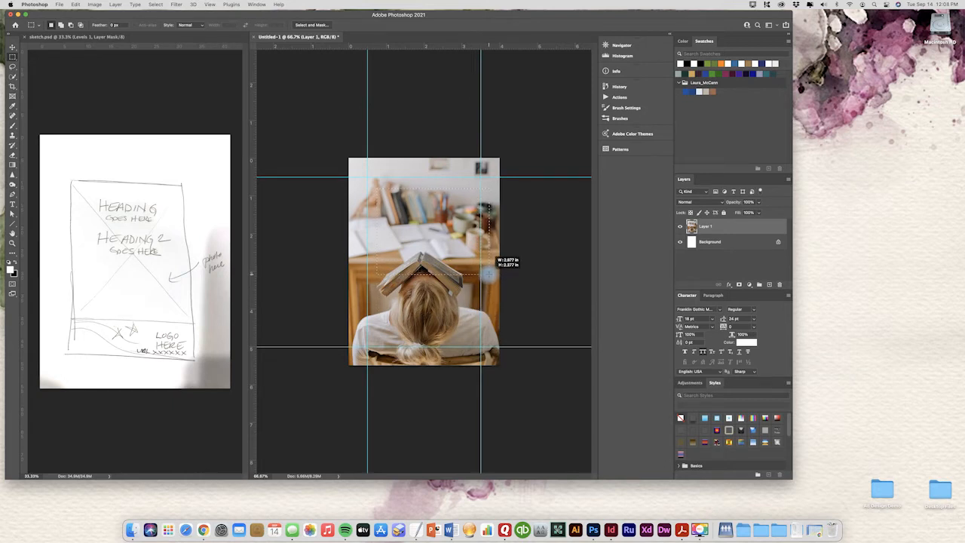
mouse_move(488, 275)
mouse_down()
mouse_move(494, 294)
mouse_move(487, 283)
mouse_up()
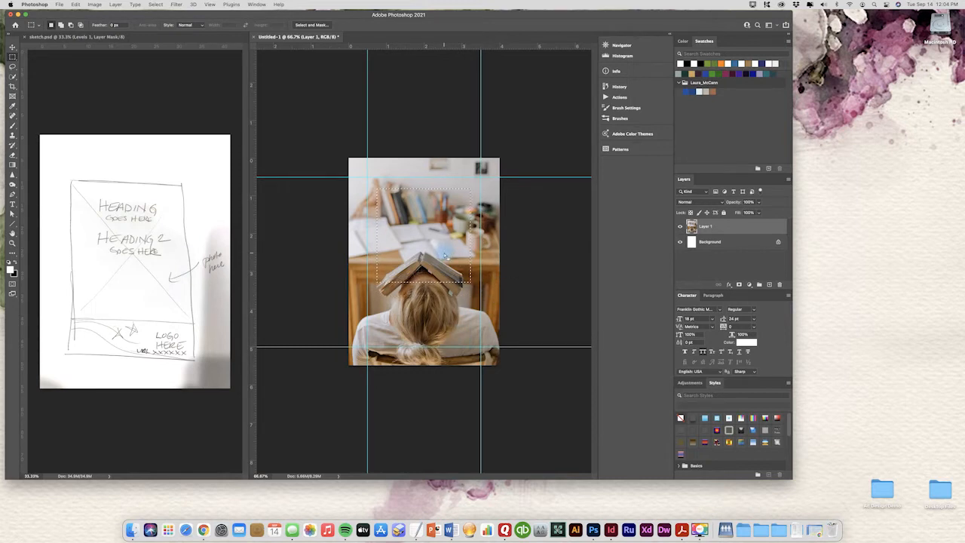
Step: Move the selected pixels of the photo up and to the right, and undo the move
click(13, 46)
drag(439, 242, 472, 233)
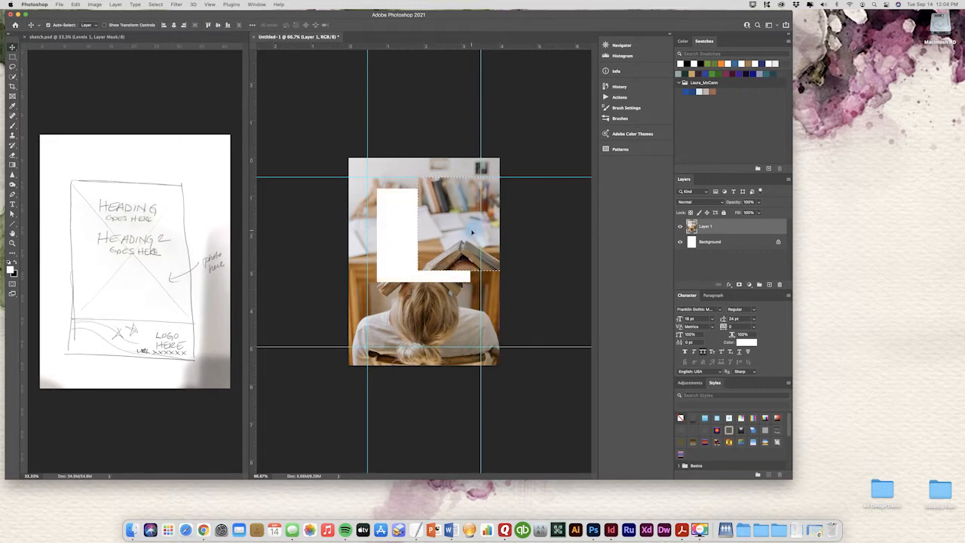
key(super+z)
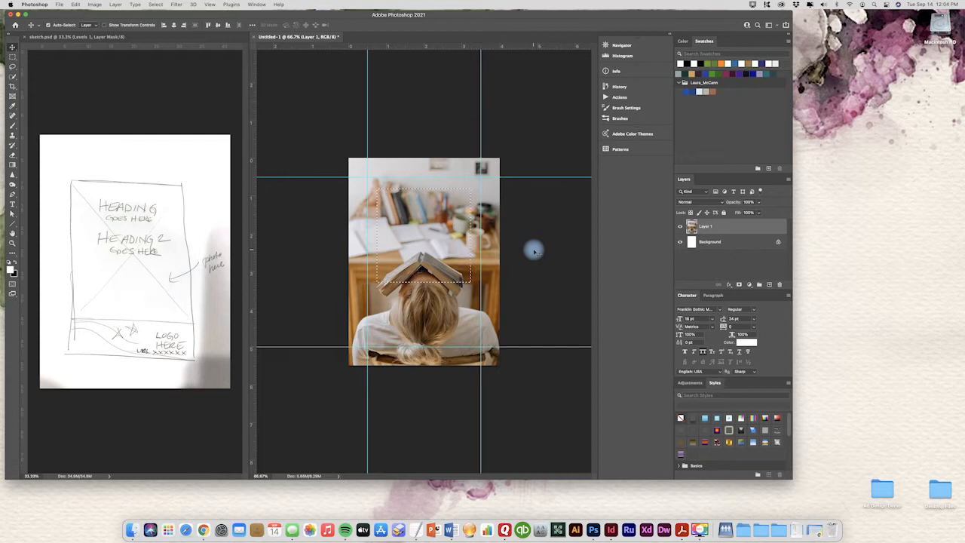
Step: Try a pasted copy of the selected area about 0.5 in higher on its own layer, and delete that layer
key(super+c)
key(super+v)
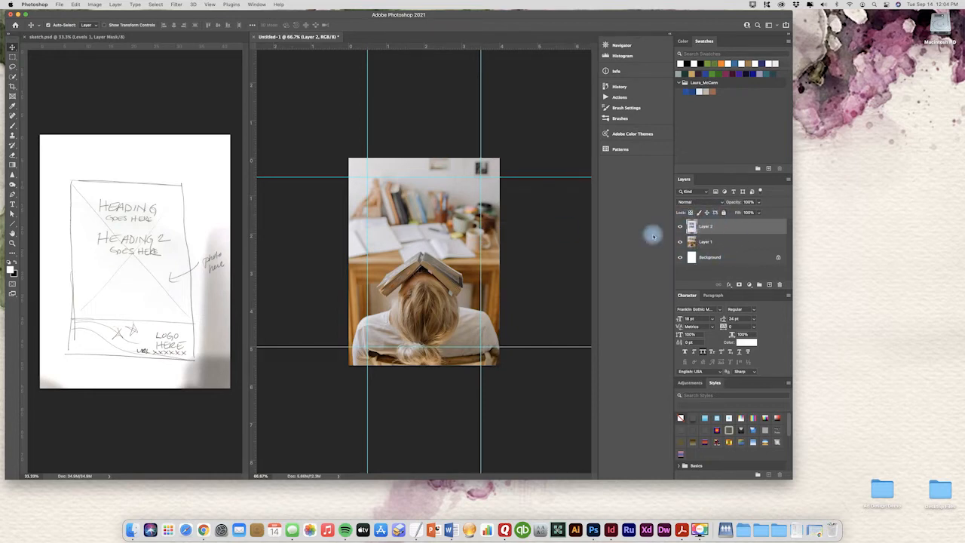
drag(433, 235, 434, 215)
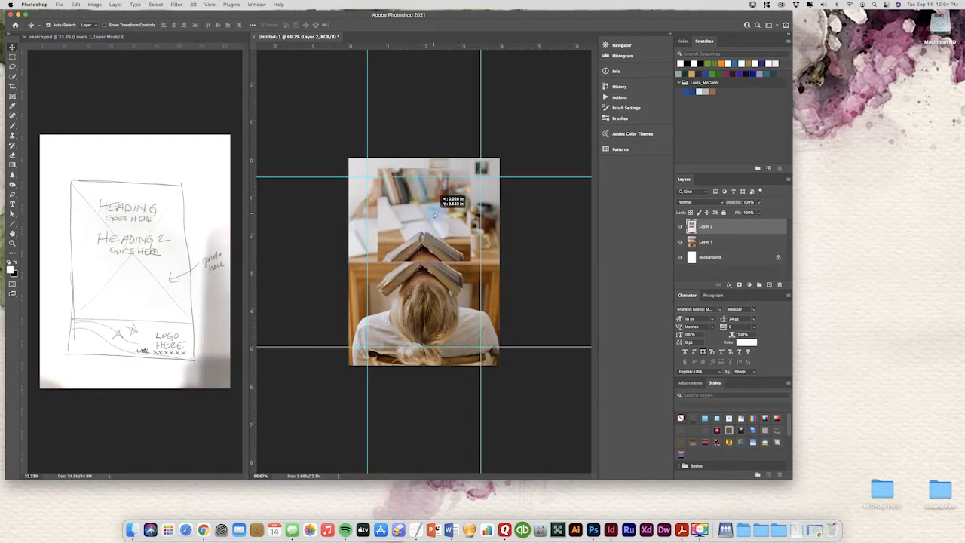
drag(435, 215, 435, 215)
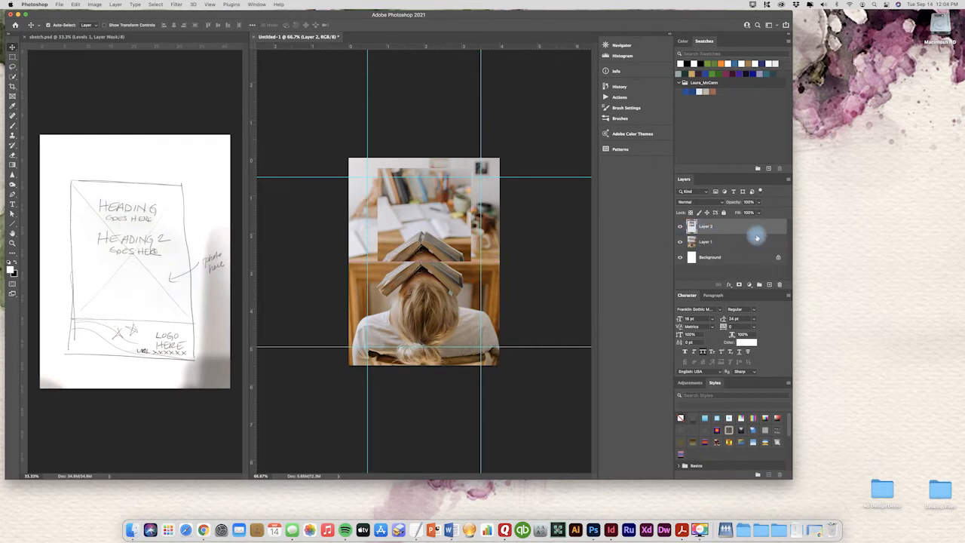
drag(718, 226, 780, 284)
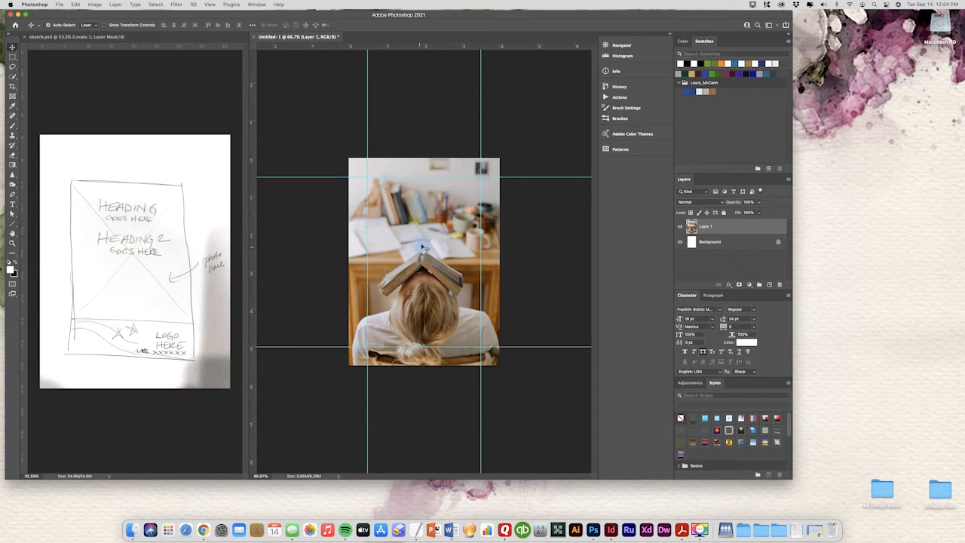
Step: Outline the woman and the open book freehand with the Lasso tool and copy the selection to a new layer
click(12, 68)
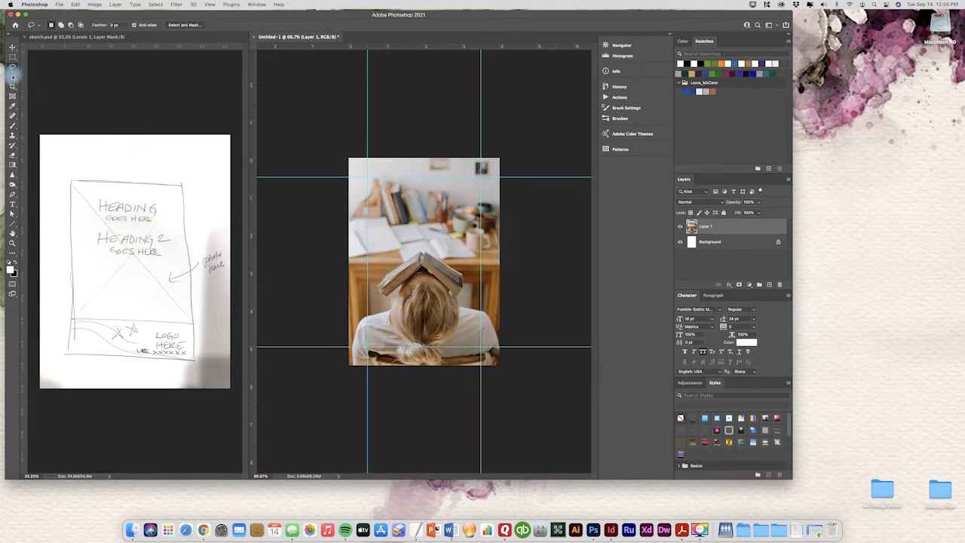
click(13, 67)
click(13, 66)
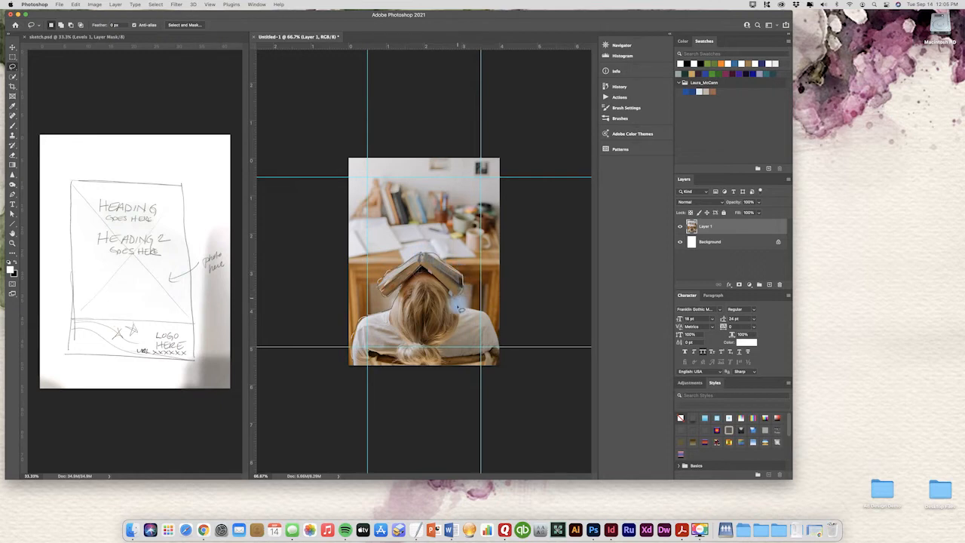
mouse_move(463, 308)
mouse_down()
mouse_move(487, 312)
mouse_move(502, 367)
mouse_move(411, 382)
mouse_move(351, 368)
mouse_up()
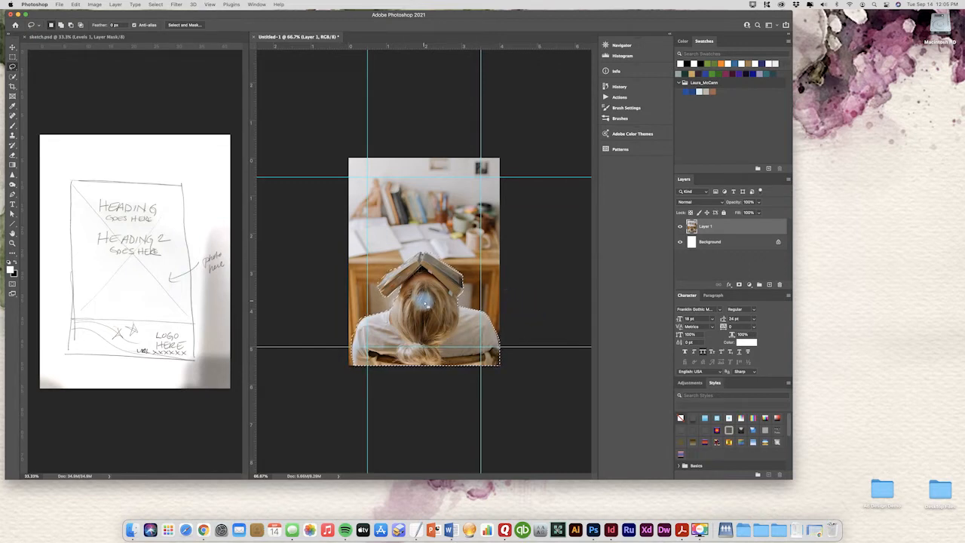
key(super+j)
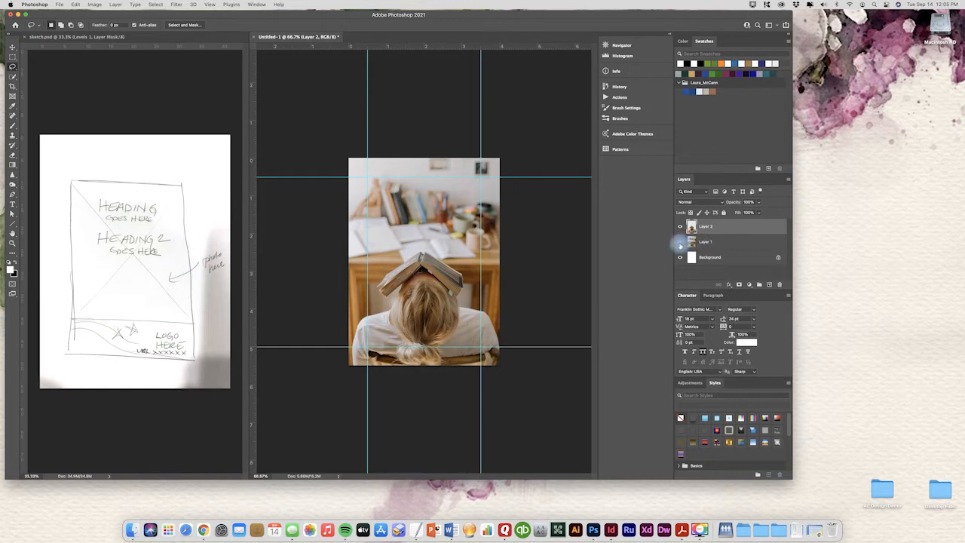
Step: Check the cutout by hiding and reshowing Layer 1, and delete the cutout layer
click(680, 242)
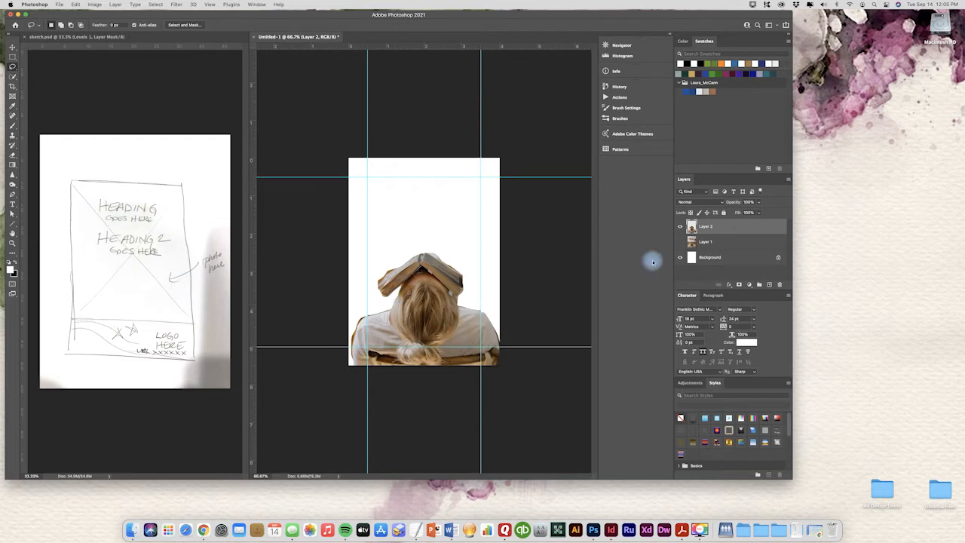
click(681, 242)
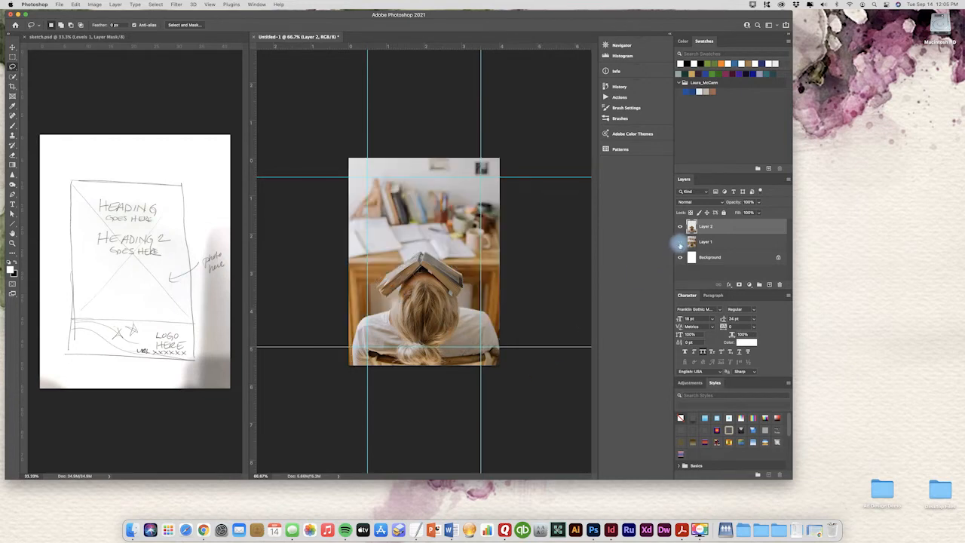
drag(692, 242, 780, 285)
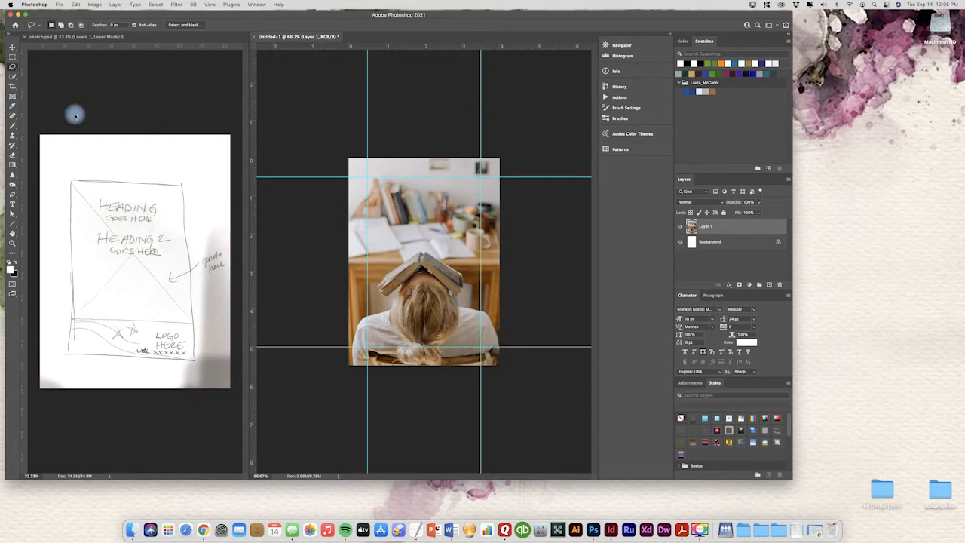
Step: Select the woman and the open book with the Quick Selection tool, and clear the selection
click(13, 68)
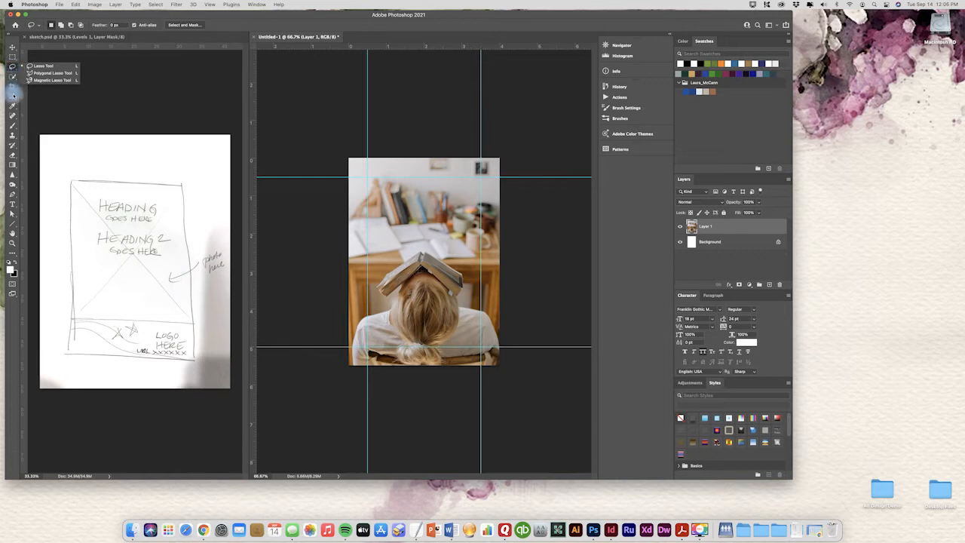
click(13, 82)
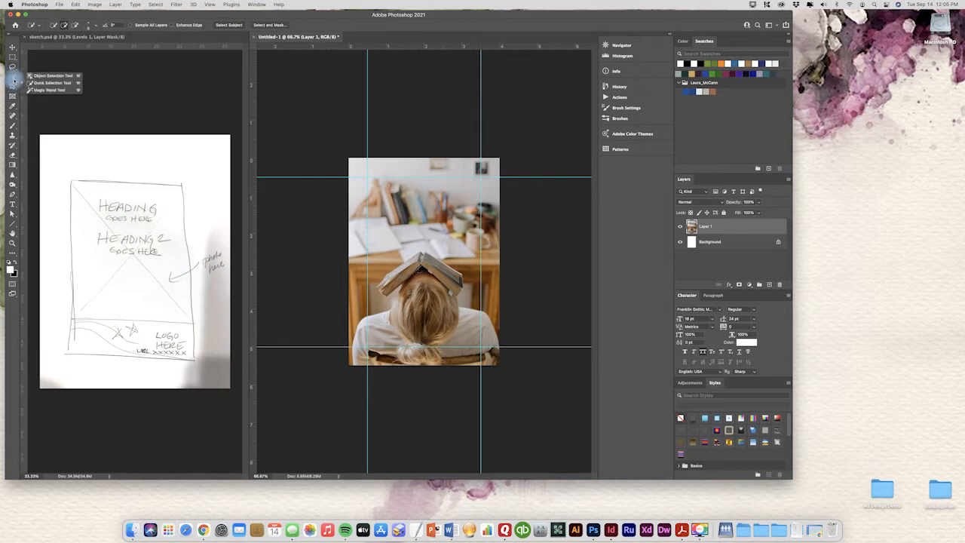
click(14, 81)
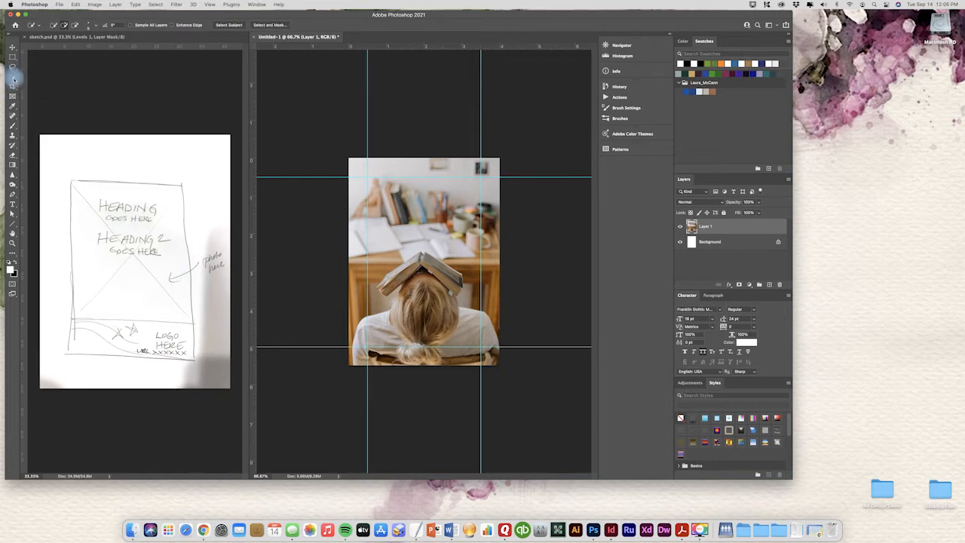
click(14, 81)
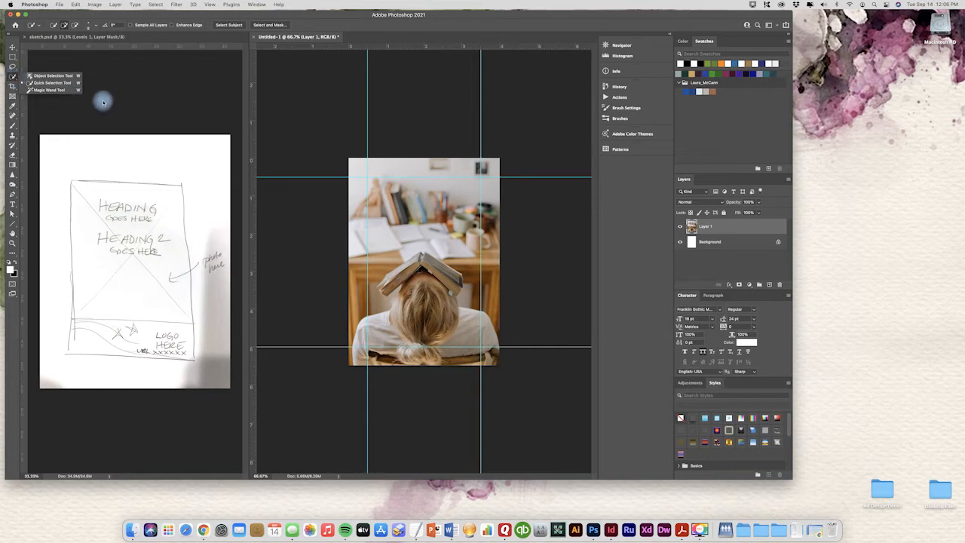
click(68, 83)
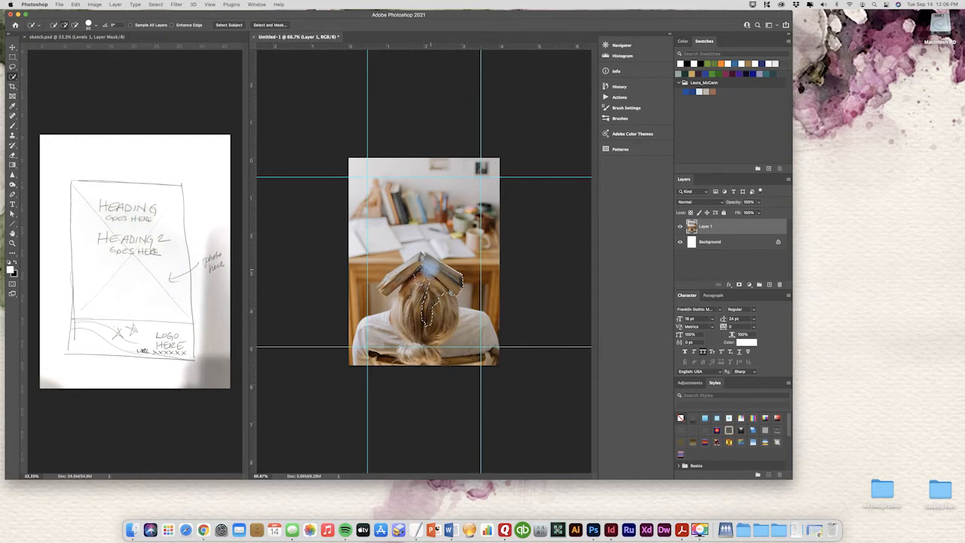
mouse_move(405, 280)
mouse_down()
mouse_move(407, 331)
mouse_move(391, 340)
mouse_move(464, 330)
mouse_up()
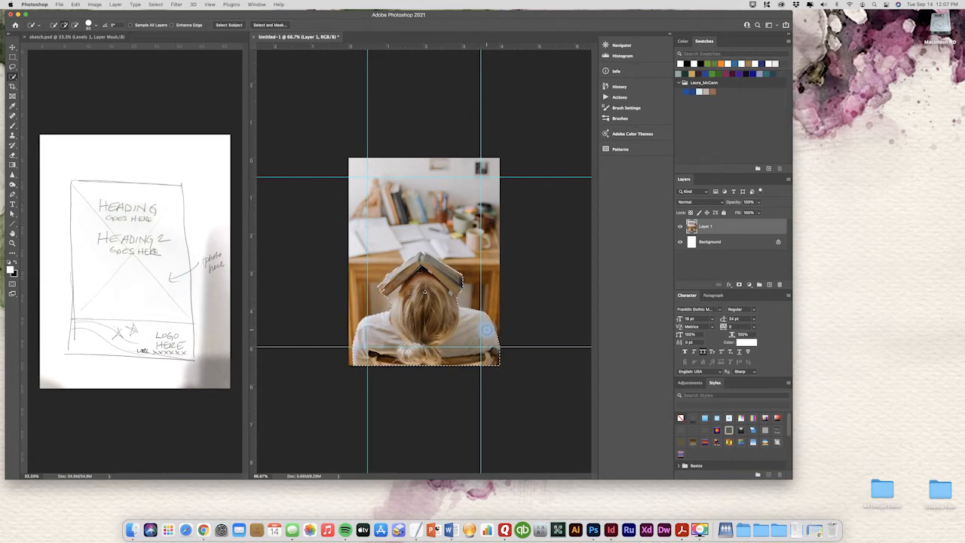
key(super+d)
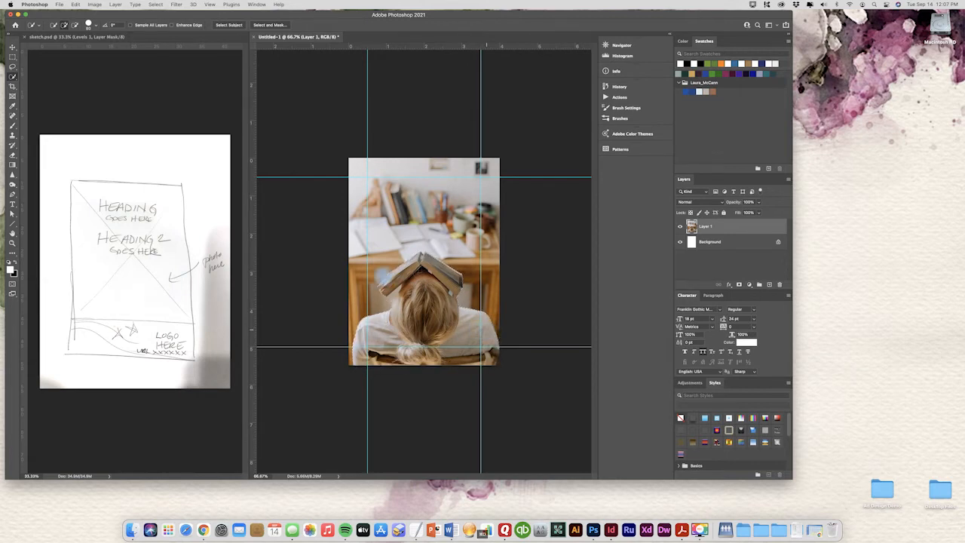
Step: Select the woman and the open book with the Object Selection tool, framing the lower part of the photo
click(13, 77)
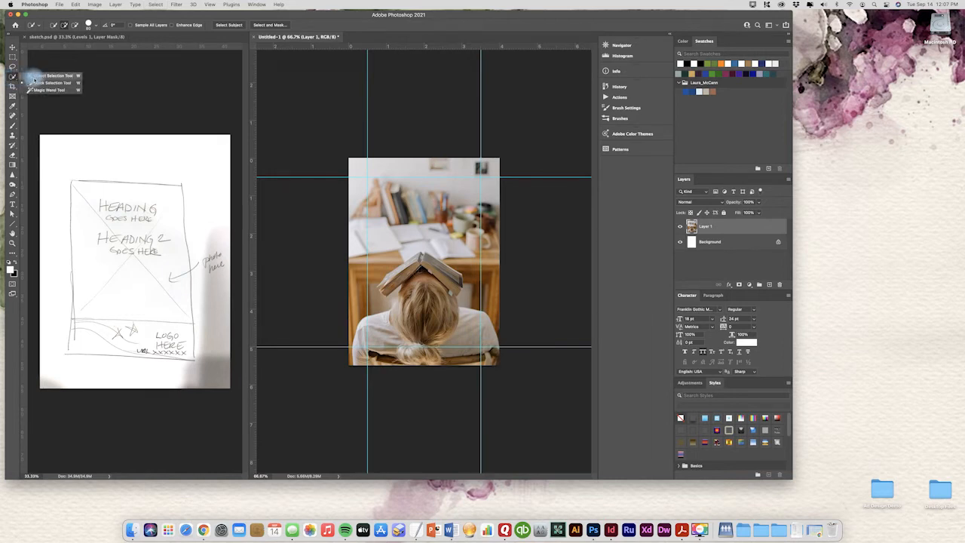
click(36, 76)
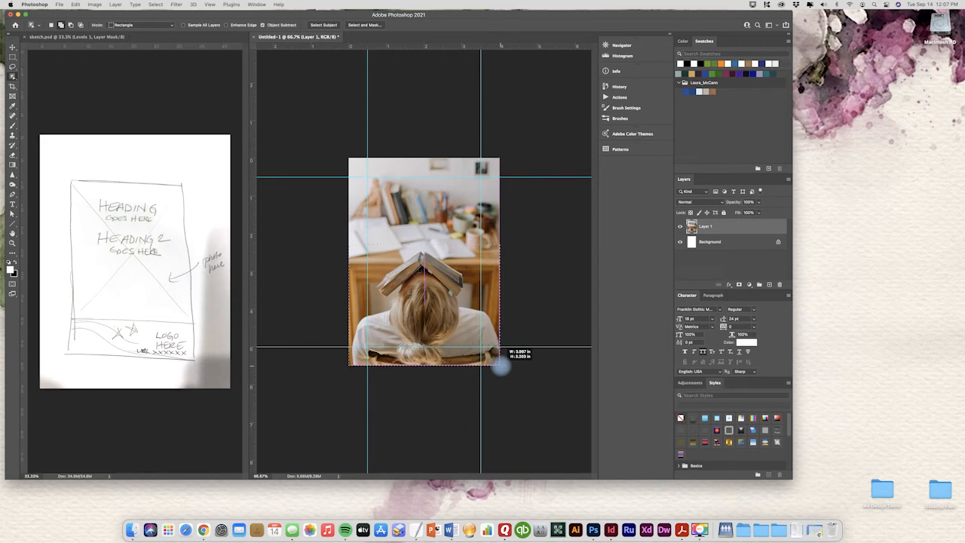
drag(501, 367, 501, 368)
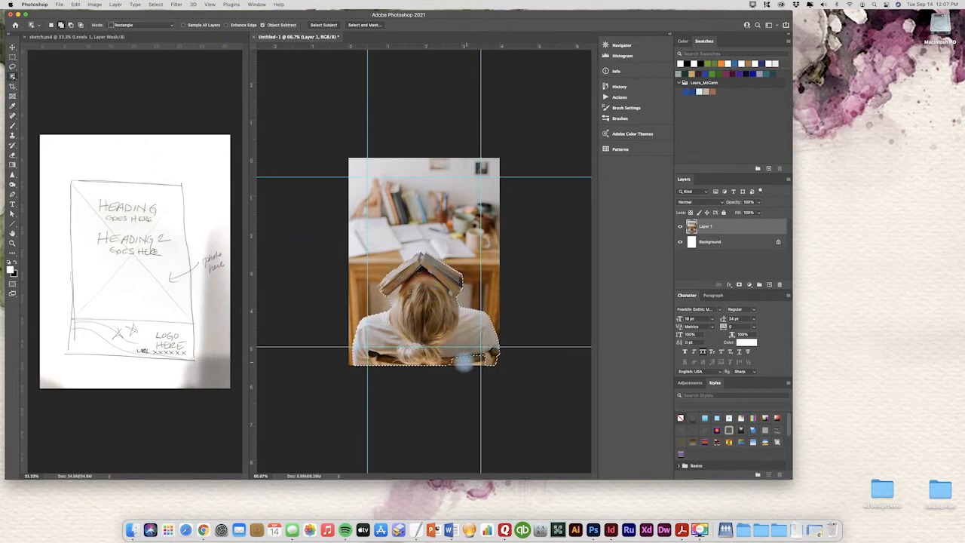
Step: Try to add the missed strip along the book's upper edge to the selection with the Object Selection tool
click(13, 244)
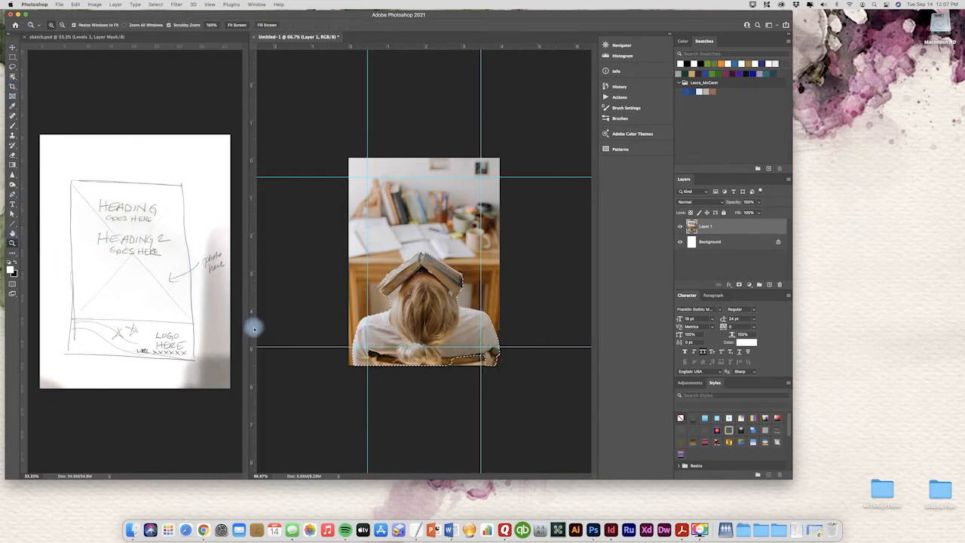
click(395, 324)
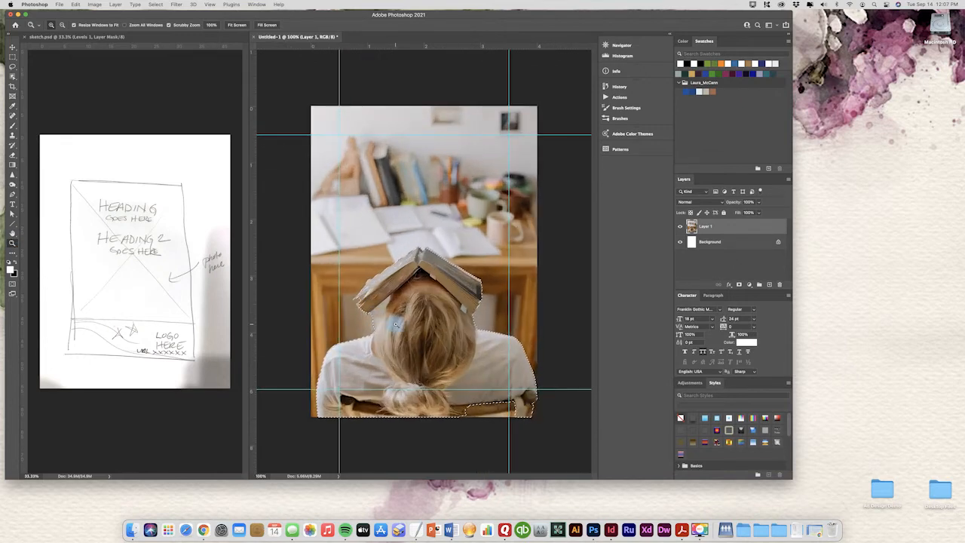
click(400, 325)
scroll(427, 332, down, 1)
scroll(426, 332, down, 1)
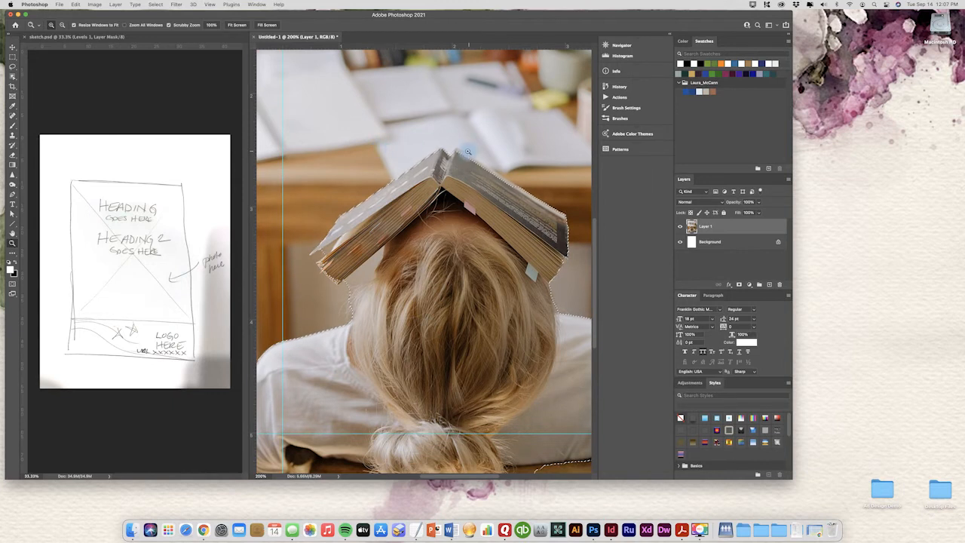
click(13, 77)
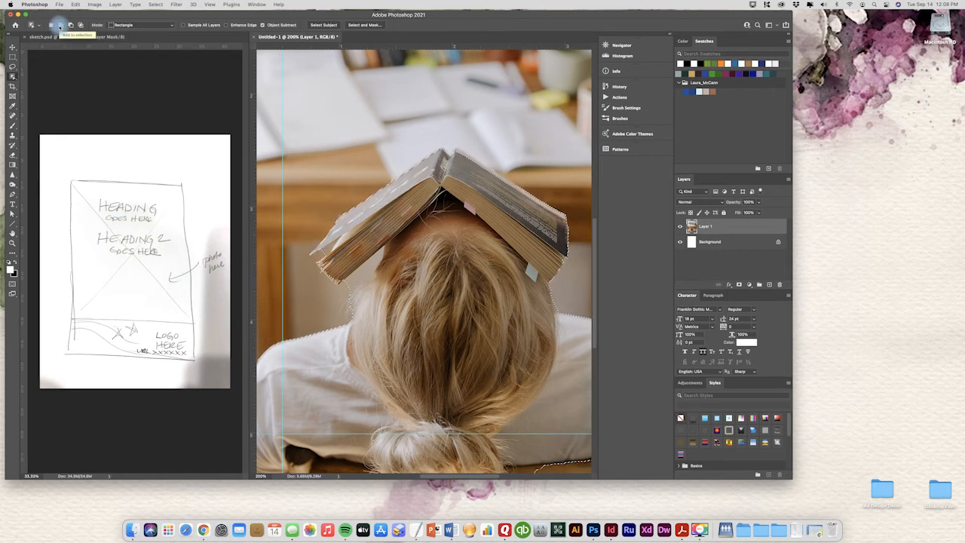
click(60, 26)
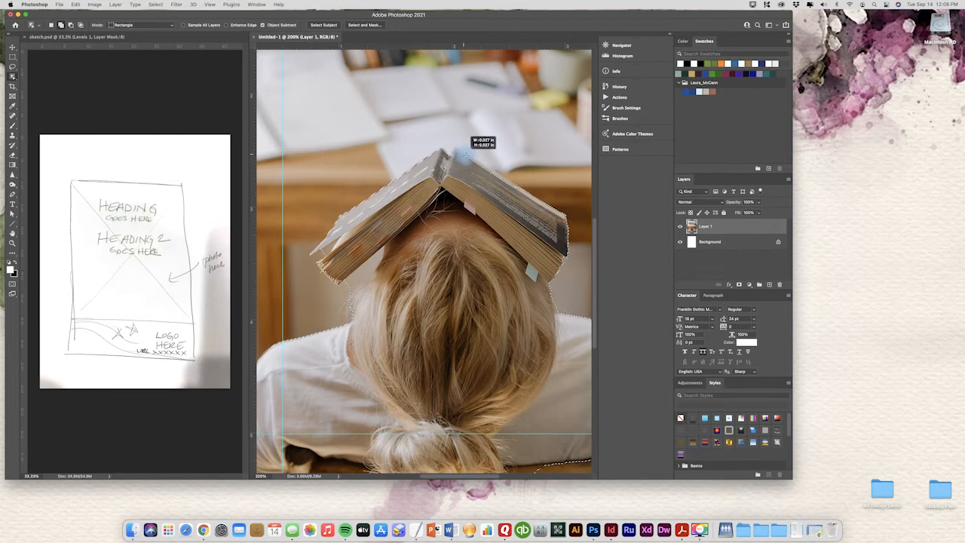
click(474, 164)
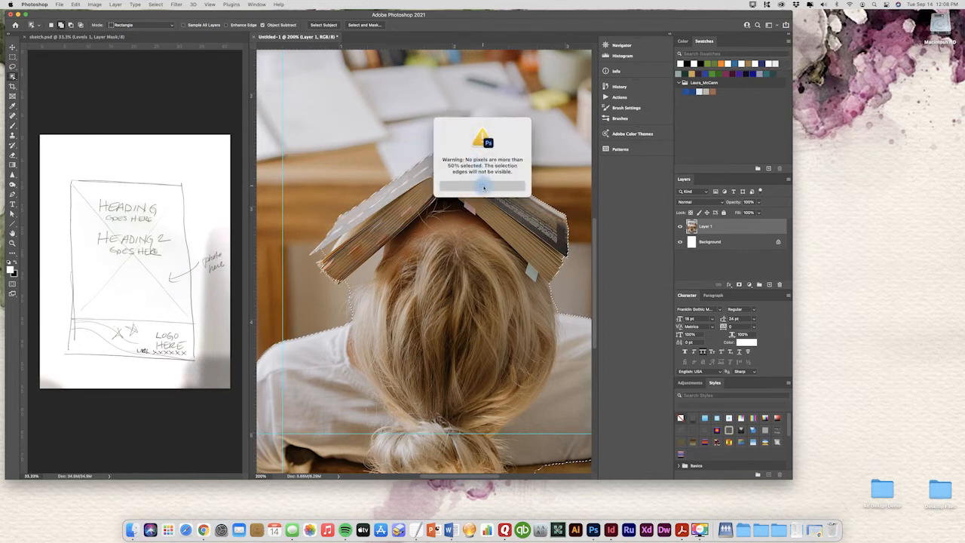
click(484, 187)
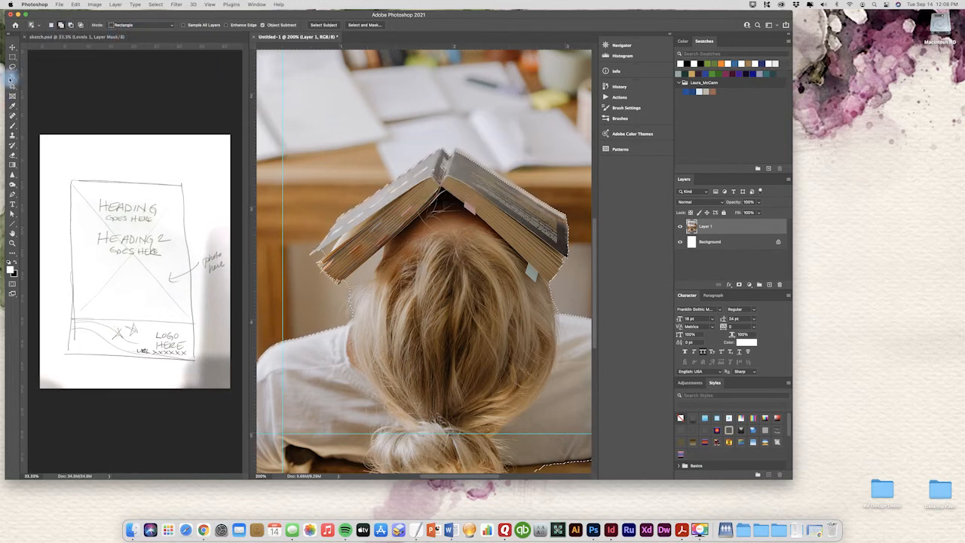
Step: Refine the selection with the Quick Selection tool, subtracting the background between the book's lower left corner and the hair
click(11, 78)
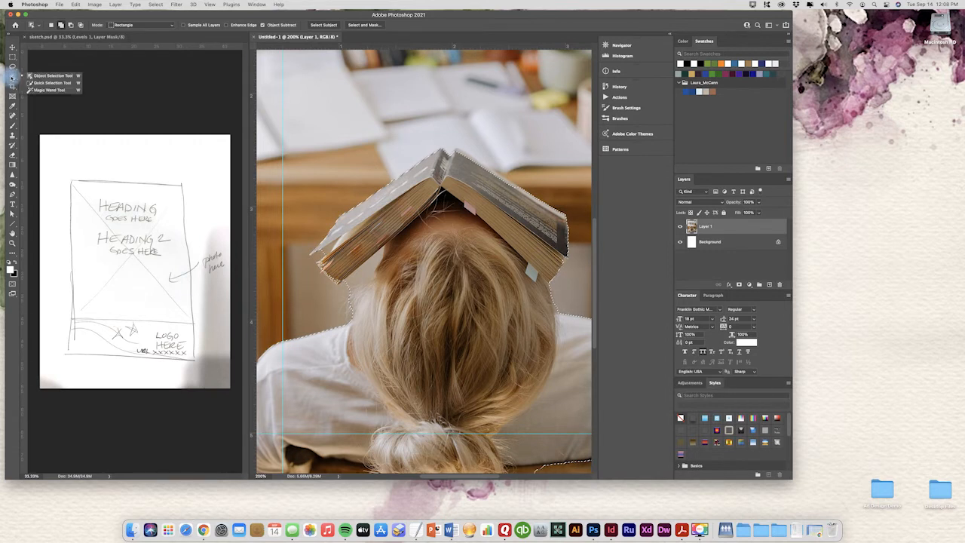
click(49, 82)
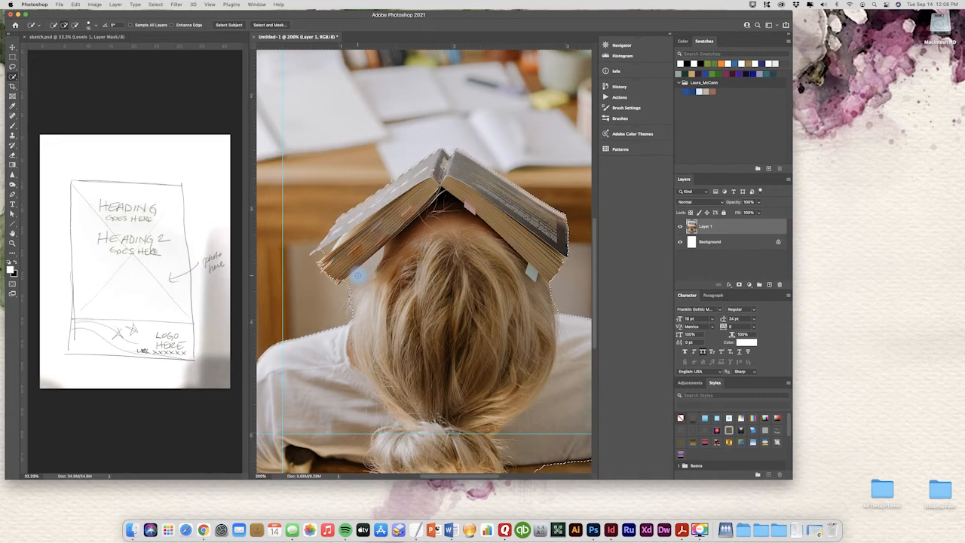
click(76, 24)
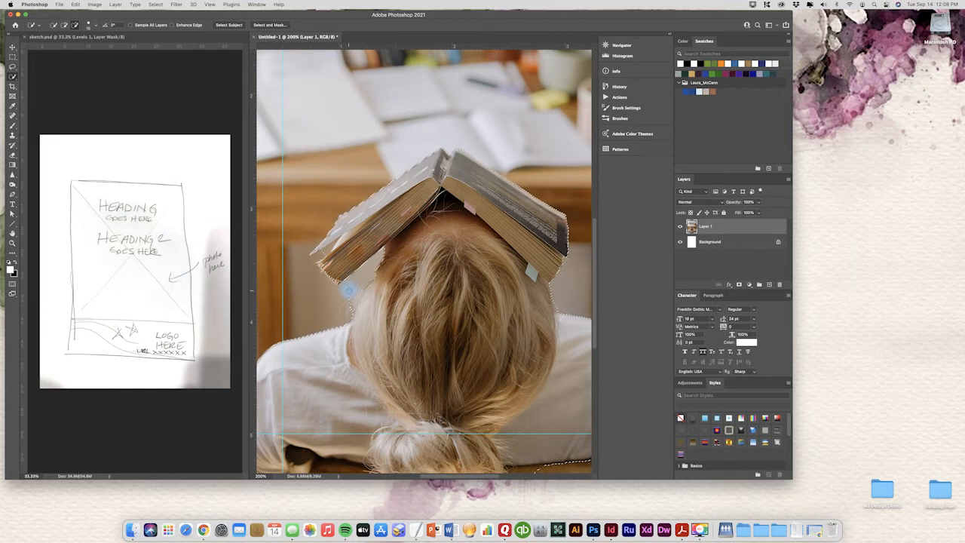
drag(345, 294, 306, 268)
Step: Add the unselected part of the chair below the woman's right shoulder to the selection with the Quick Selection tool
scroll(519, 392, down, 2)
scroll(519, 392, down, 5)
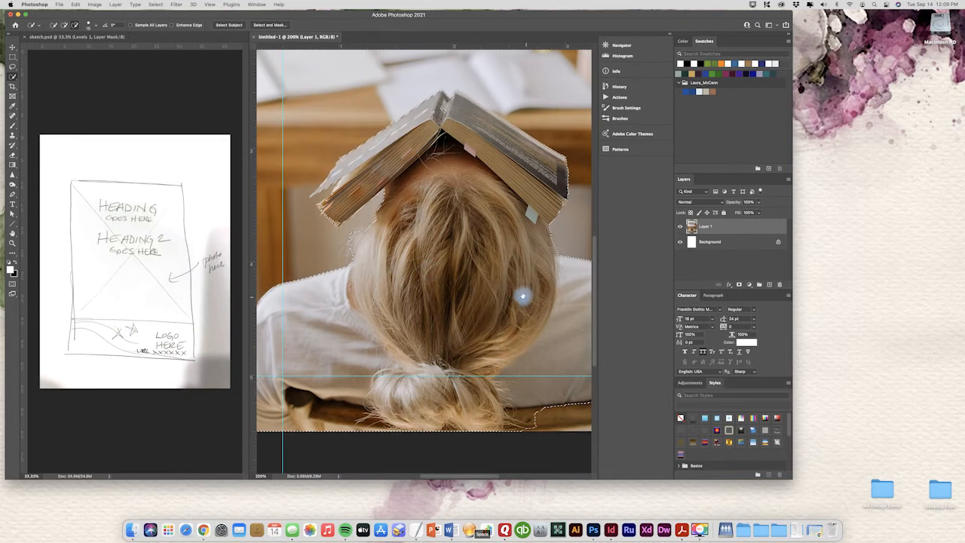
drag(523, 294, 434, 278)
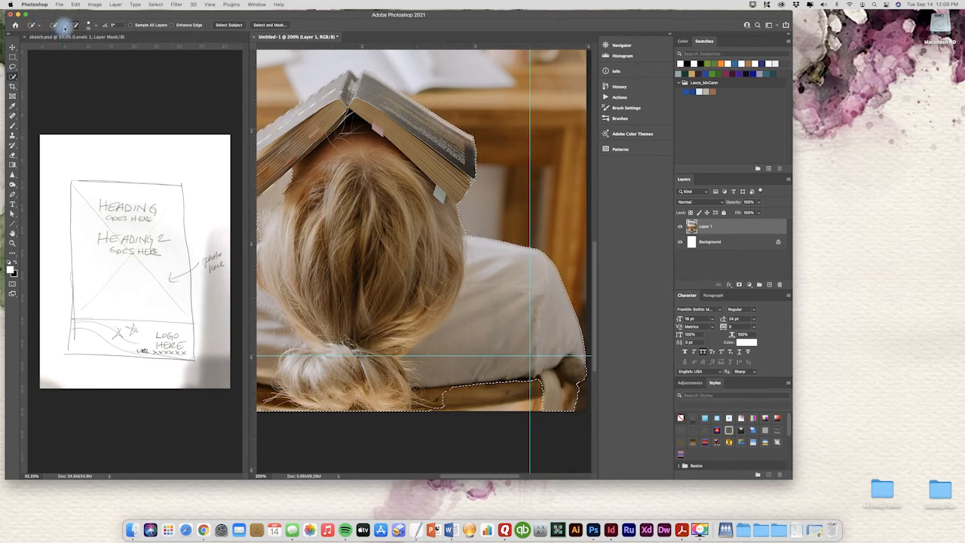
click(64, 27)
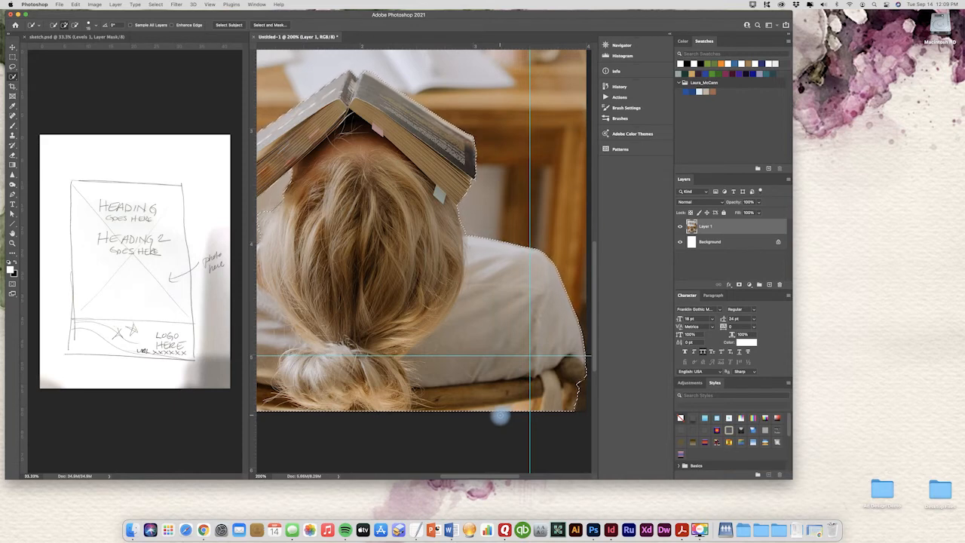
key(super+minus)
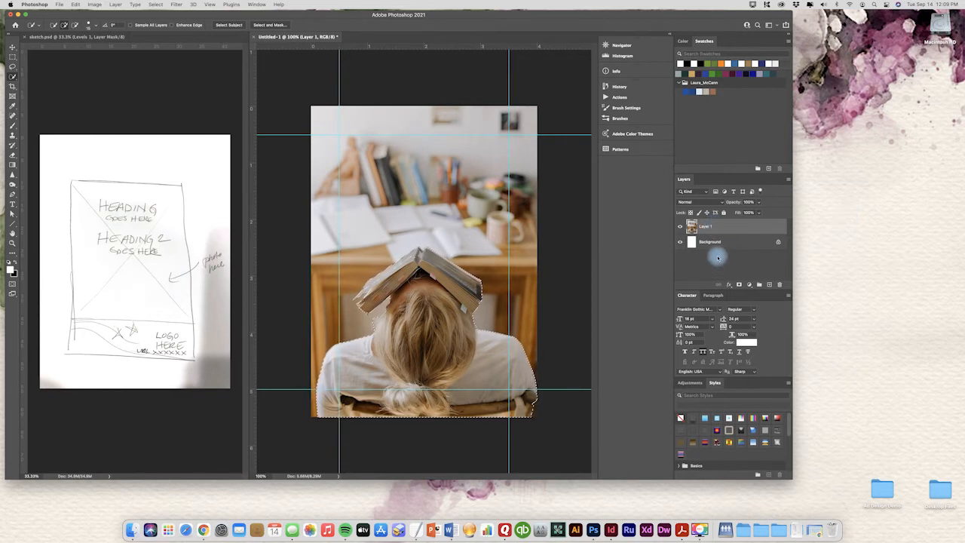
Step: Copy the selection to a new layer, and check the cutout by hiding and reshowing Layer 1
key(super+j)
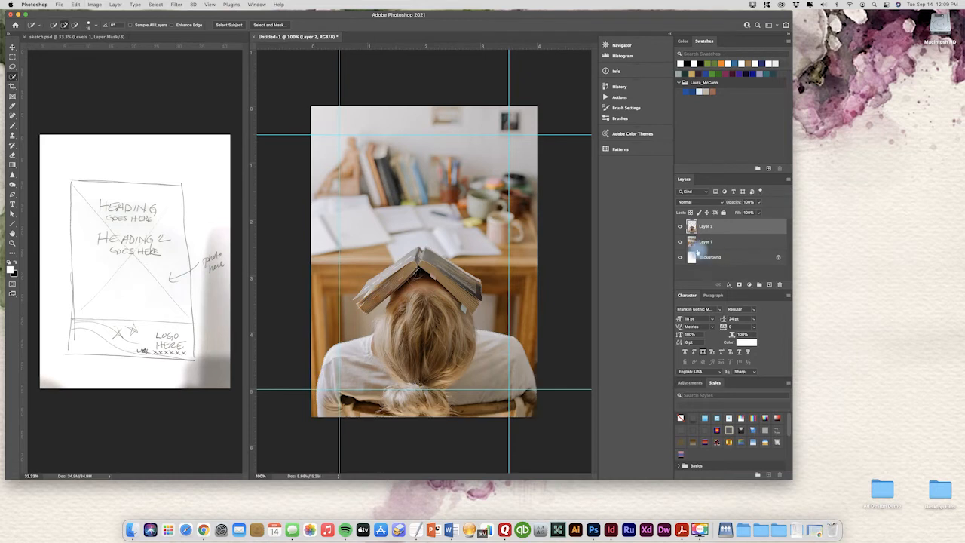
click(680, 241)
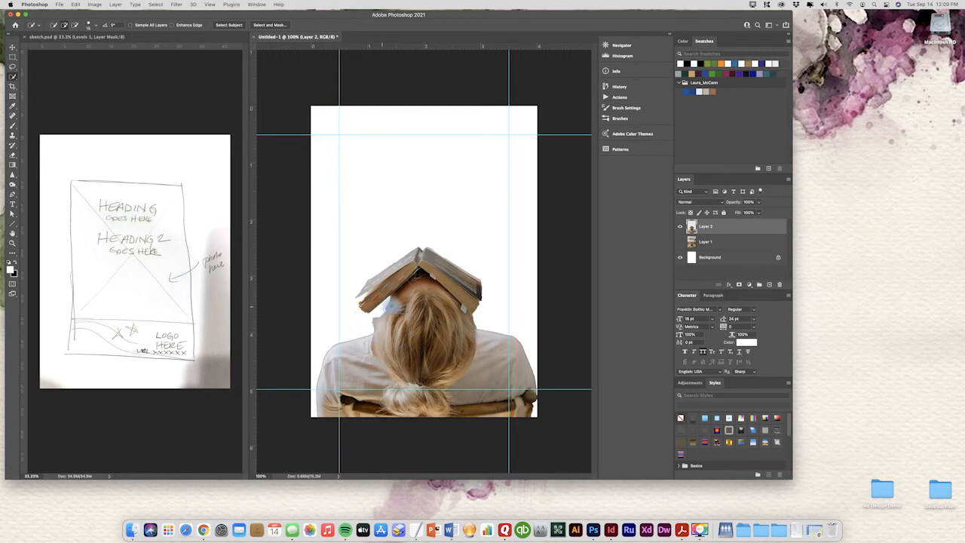
click(679, 242)
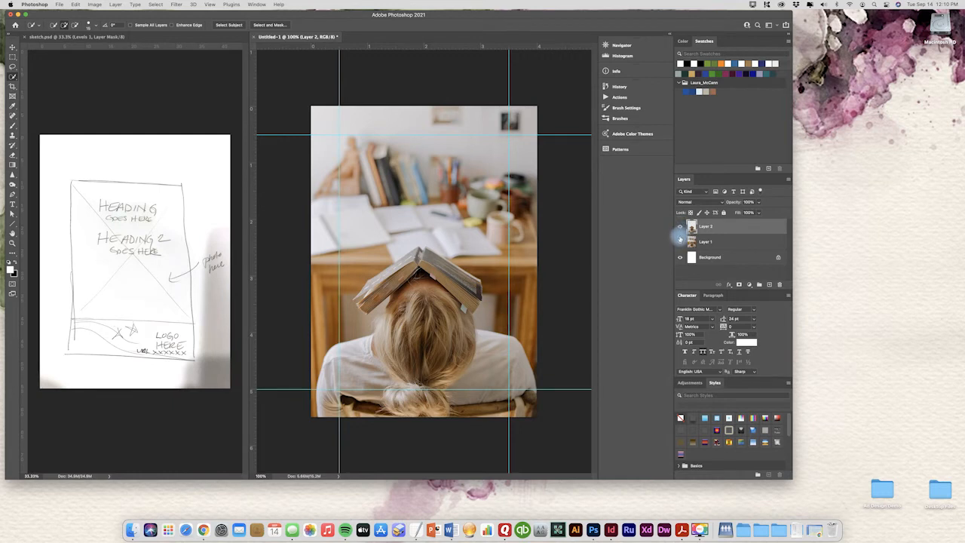
Step: Replace the cutout layer with a layer mask on Layer 1 made from the cutout's outline
click(694, 229)
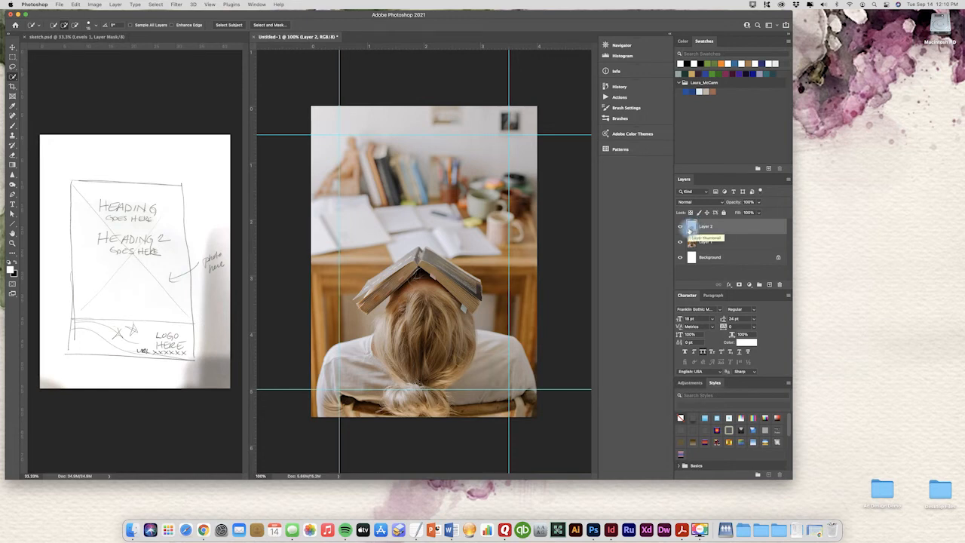
super+click(692, 227)
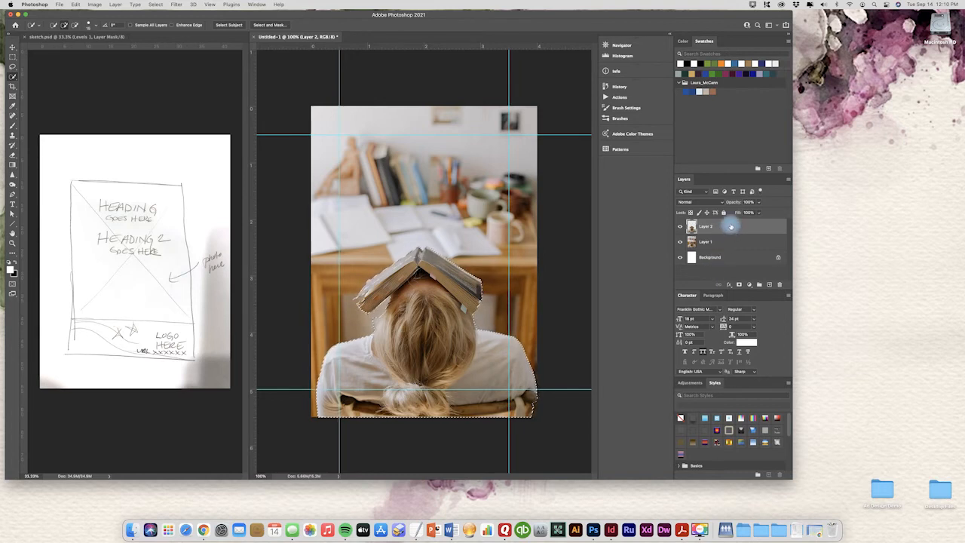
drag(730, 228, 780, 284)
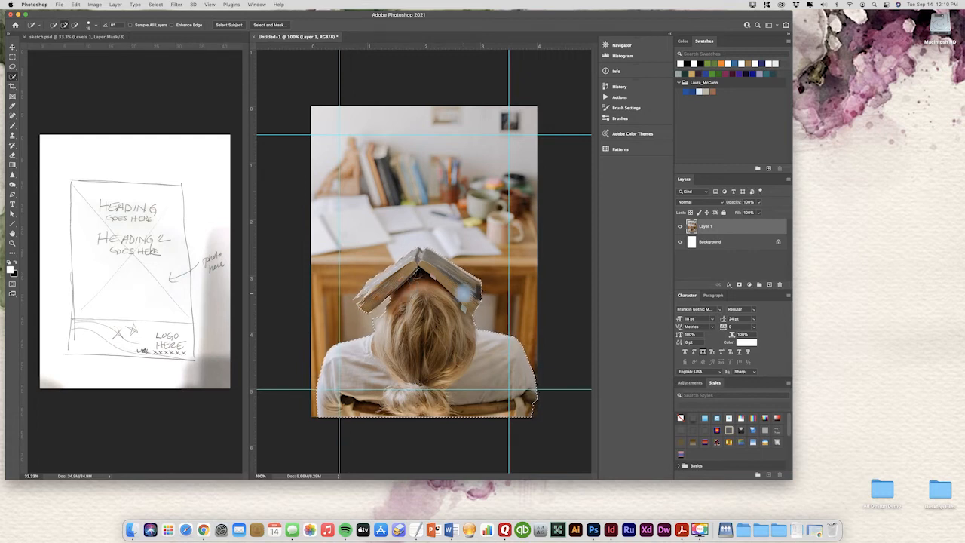
click(738, 285)
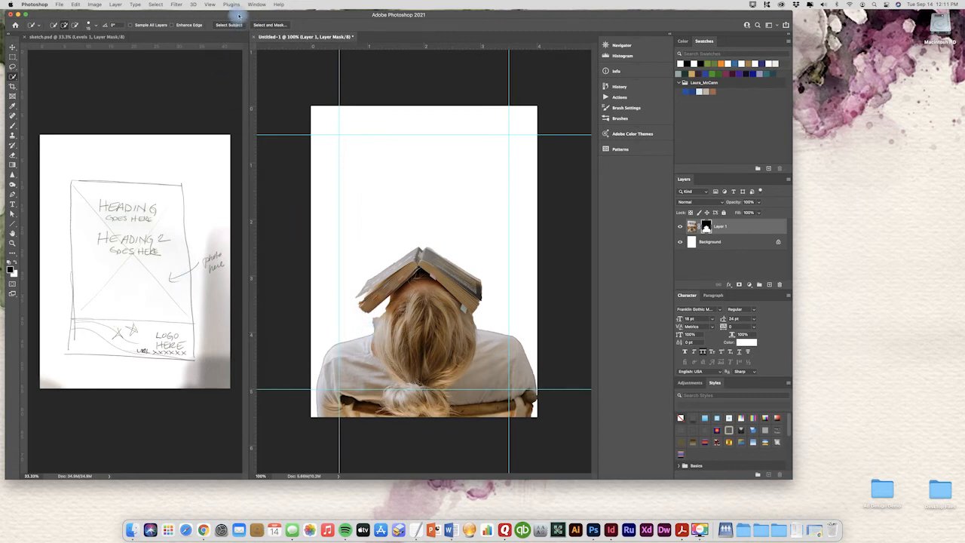
Step: Open americanrecycle1.jpg from the Ad Design Demo folder
click(61, 5)
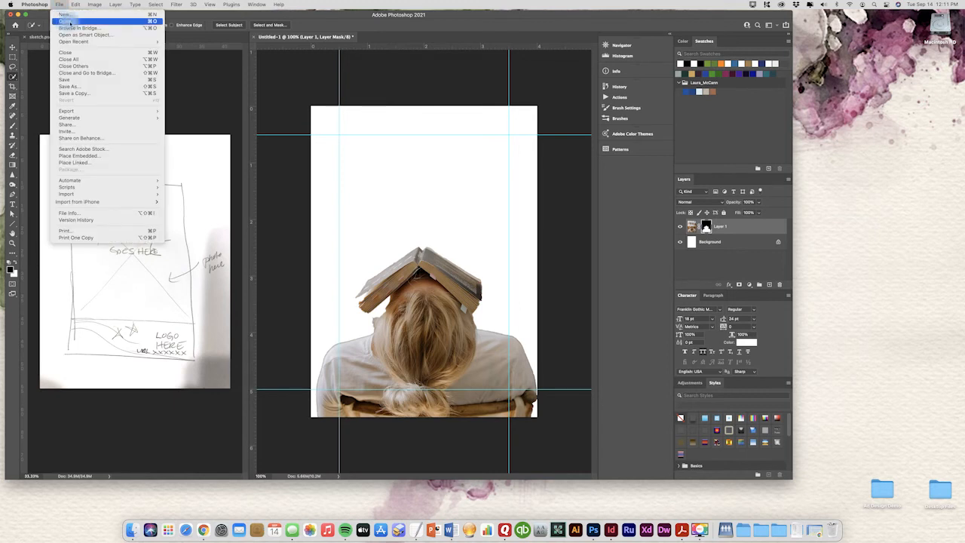
click(70, 21)
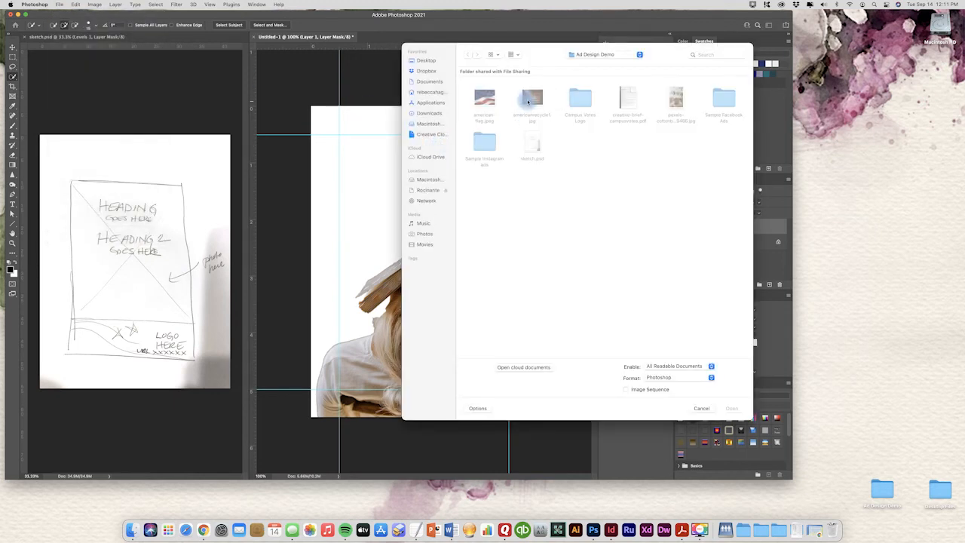
click(528, 100)
click(731, 408)
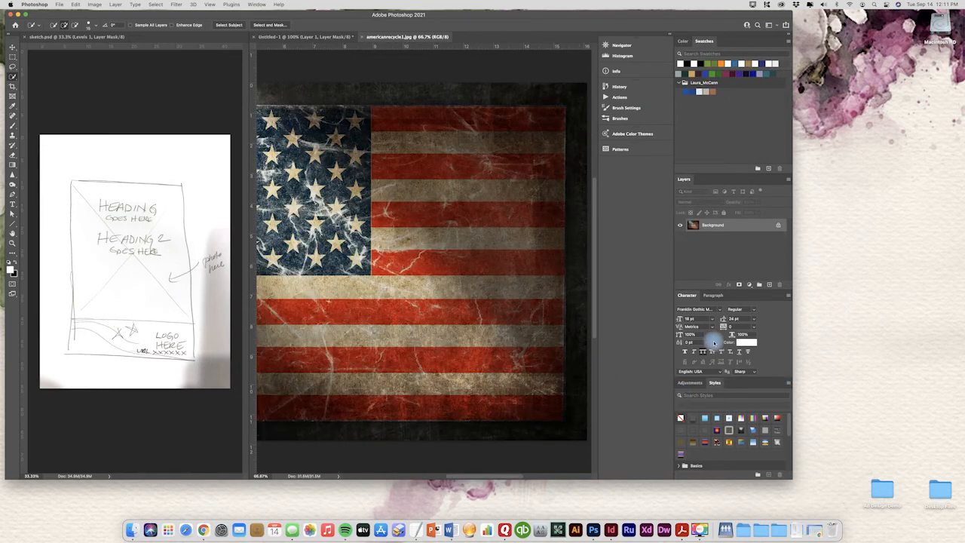
Step: Set the flag image's resolution to 300 pixels/inch without resampling, and turn resampling back on with the Automatic method
click(97, 5)
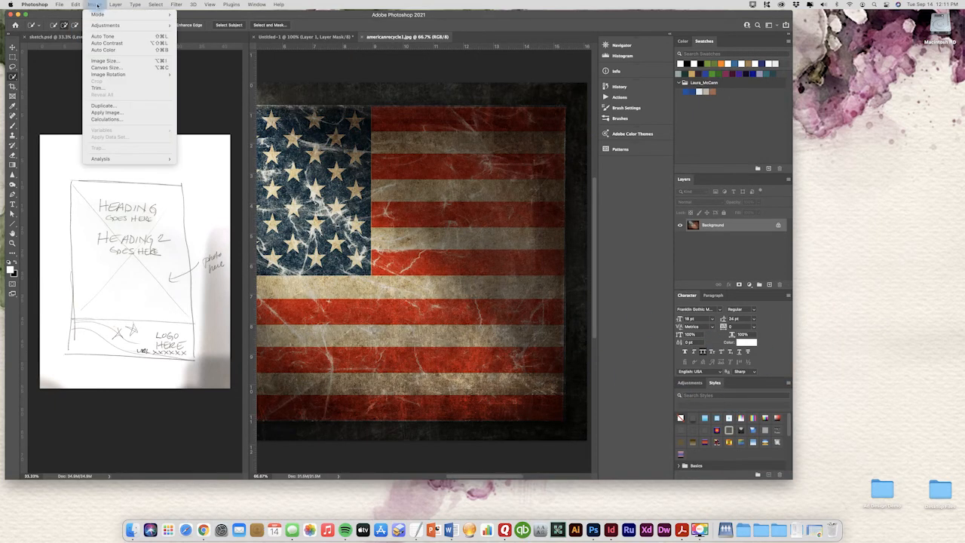
click(104, 61)
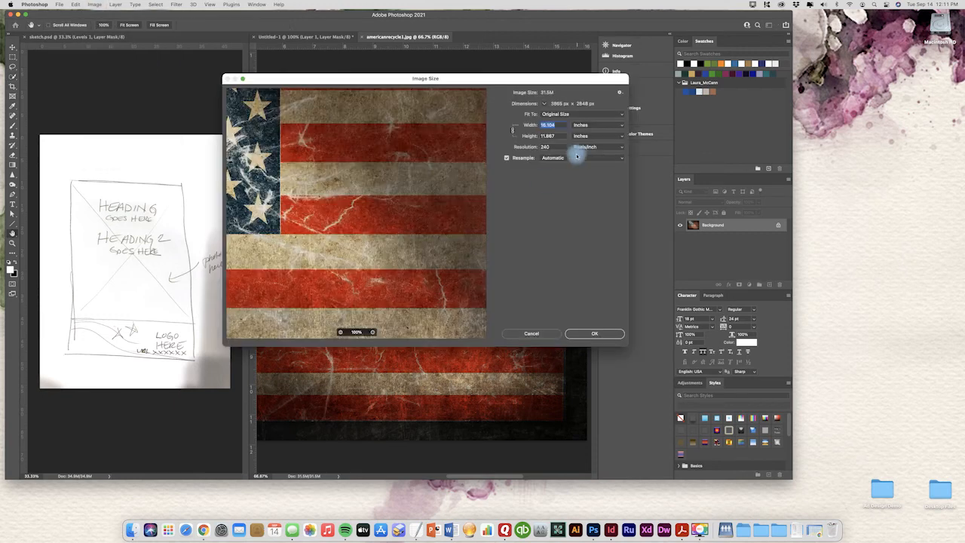
click(508, 158)
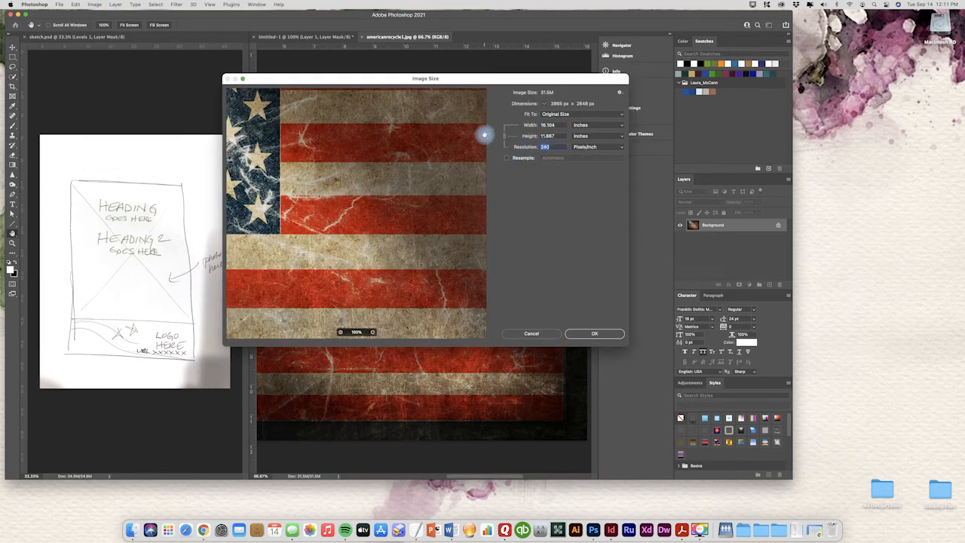
click(507, 158)
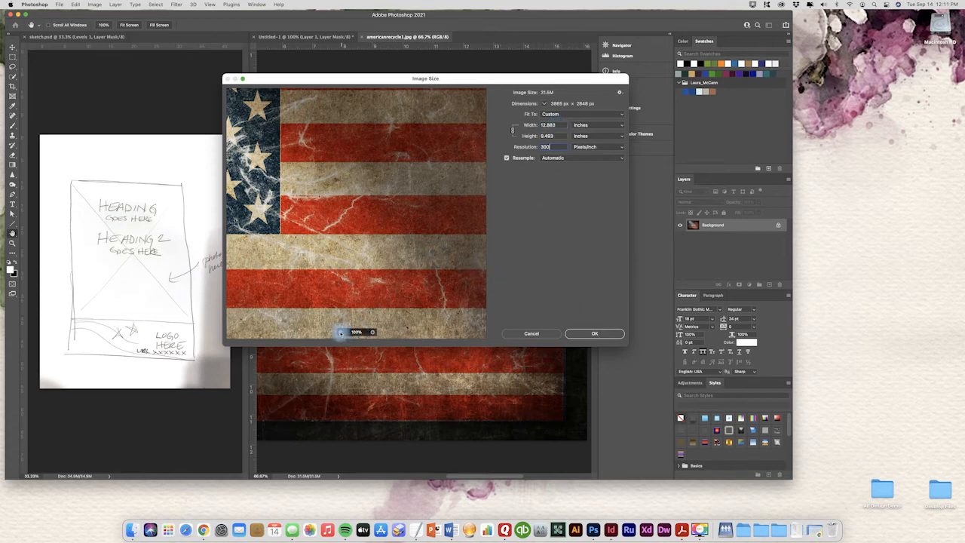
Step: Resample the flag image to a height of 6.5 inches at 300 pixels/inch, keeping its proportions
click(341, 333)
click(341, 332)
click(341, 332)
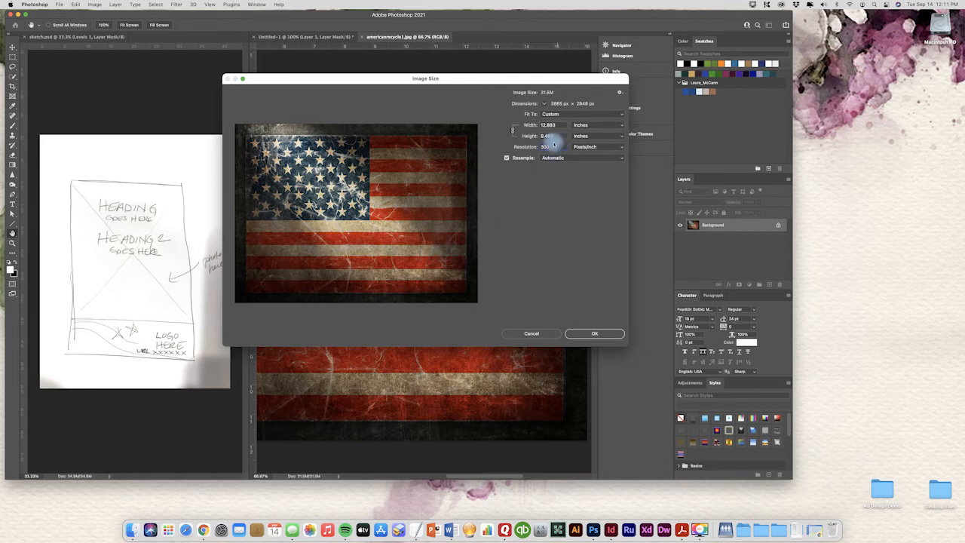
double_click(560, 124)
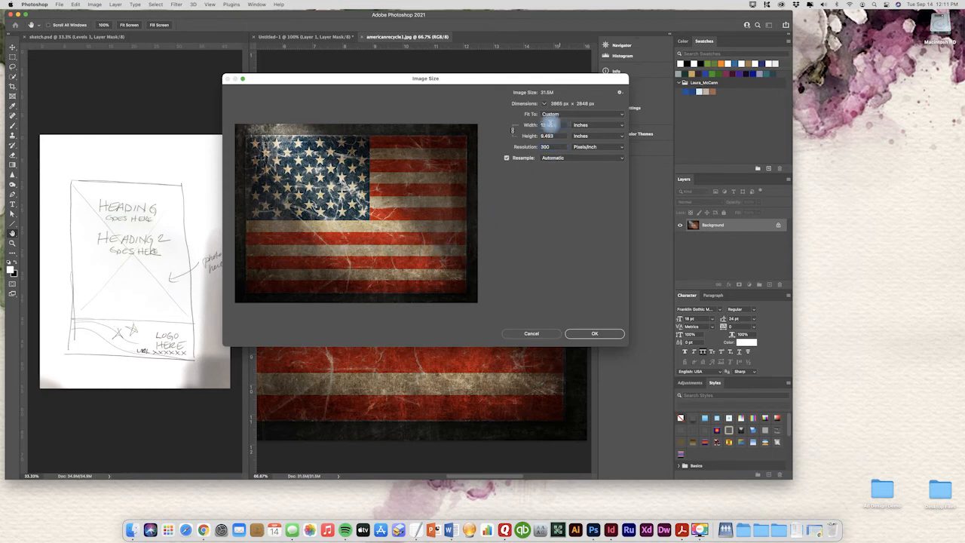
text(6)
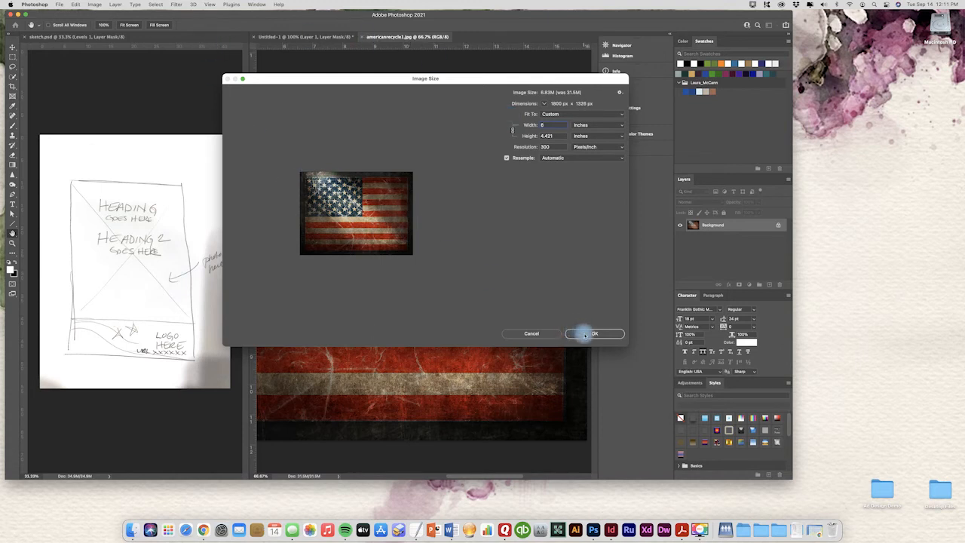
double_click(551, 136)
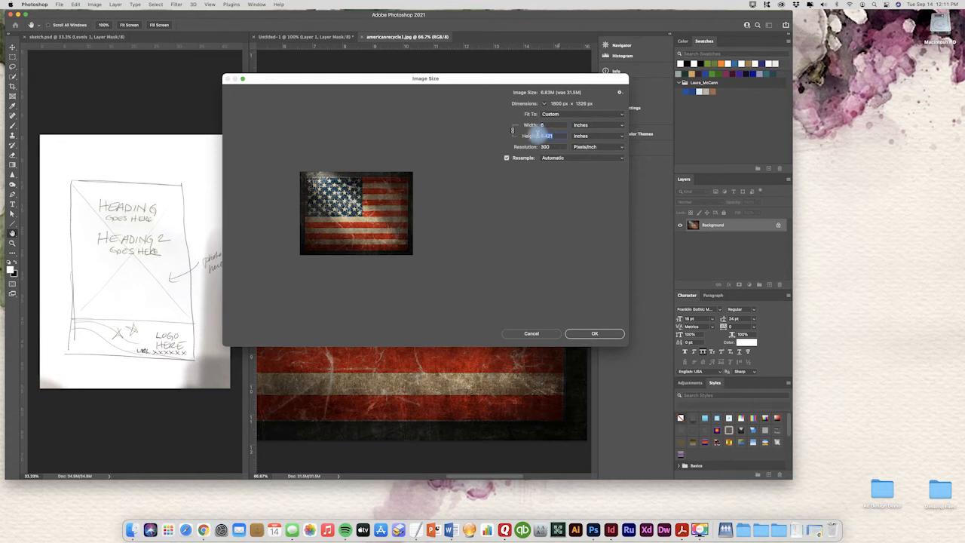
text(5.5)
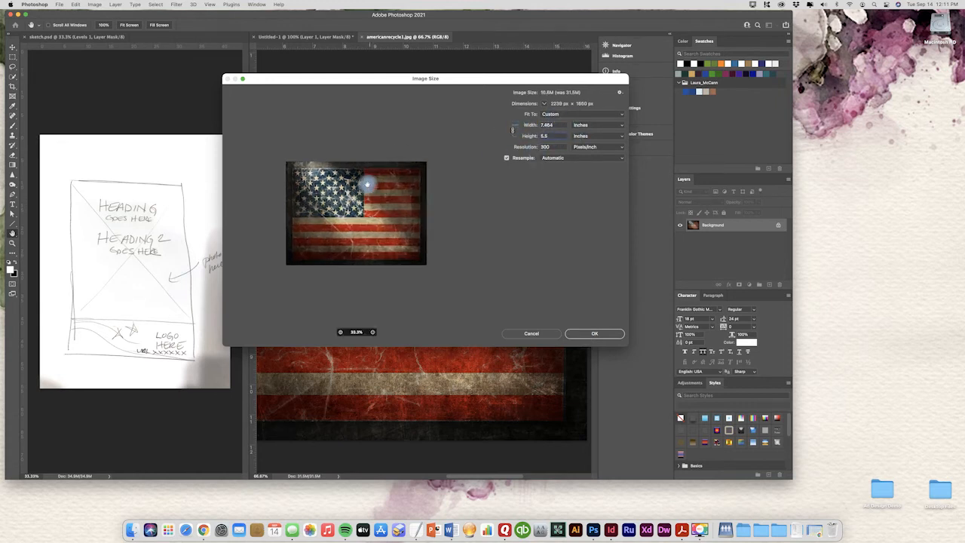
double_click(545, 136)
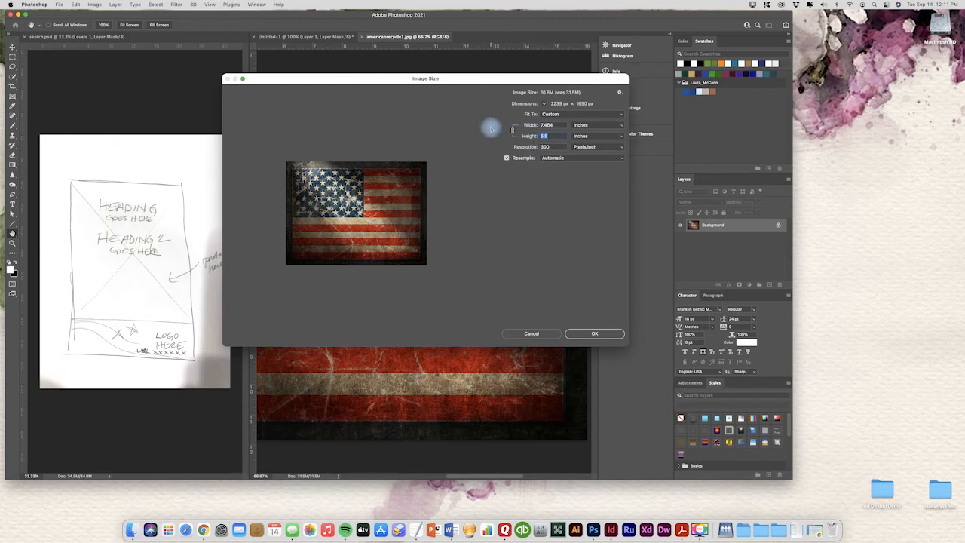
text(6)
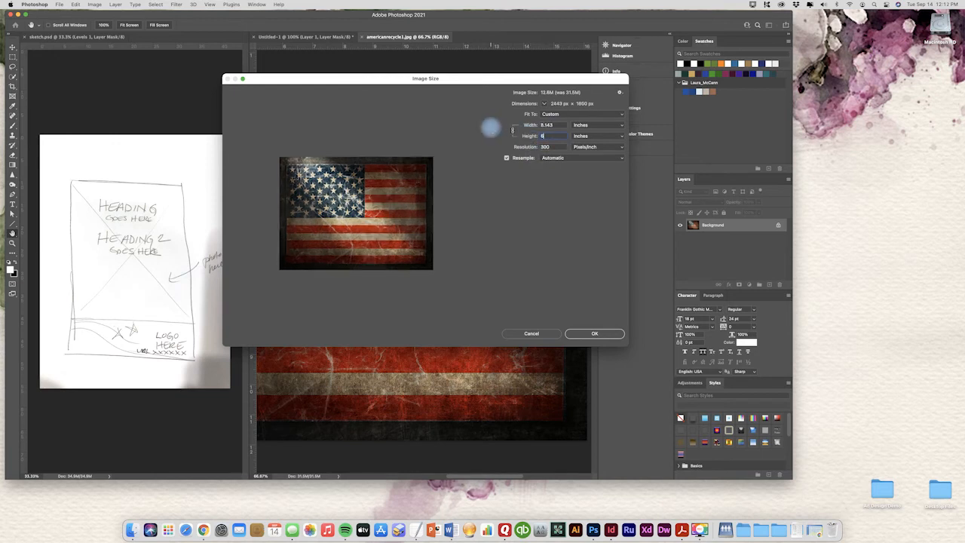
text(.5)
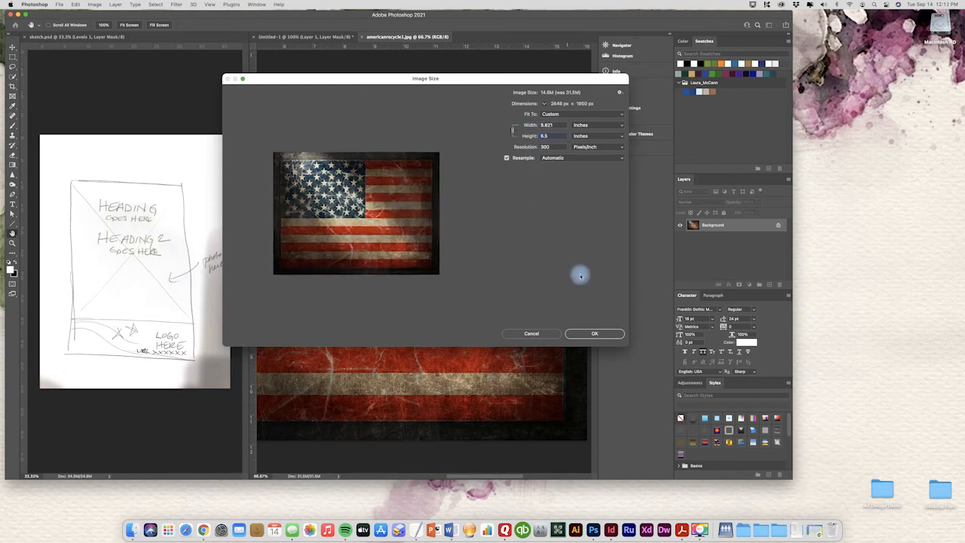
click(595, 333)
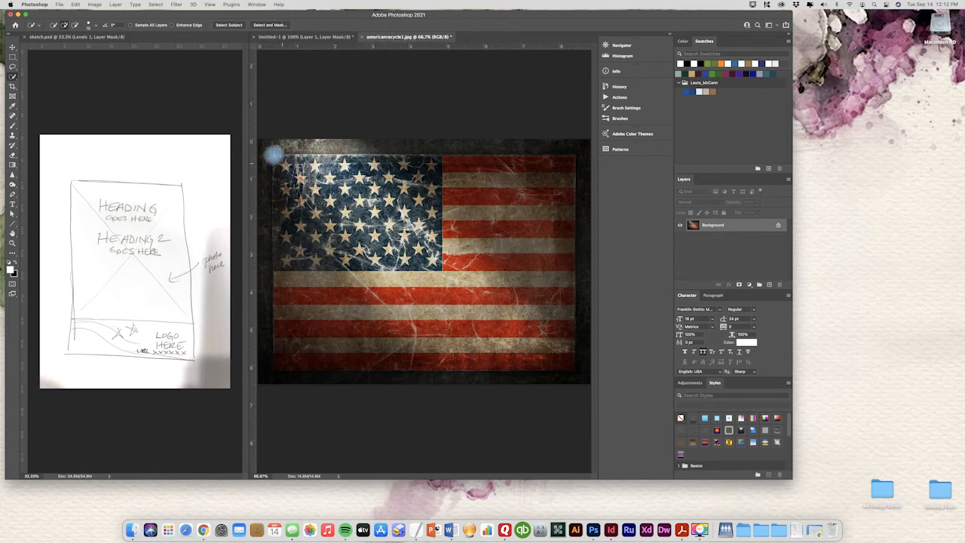
Step: Copy a tall rectangular portion of the flag spanning stars and stripes into the Untitled-1 ad, and place it beneath Layer 1
click(11, 56)
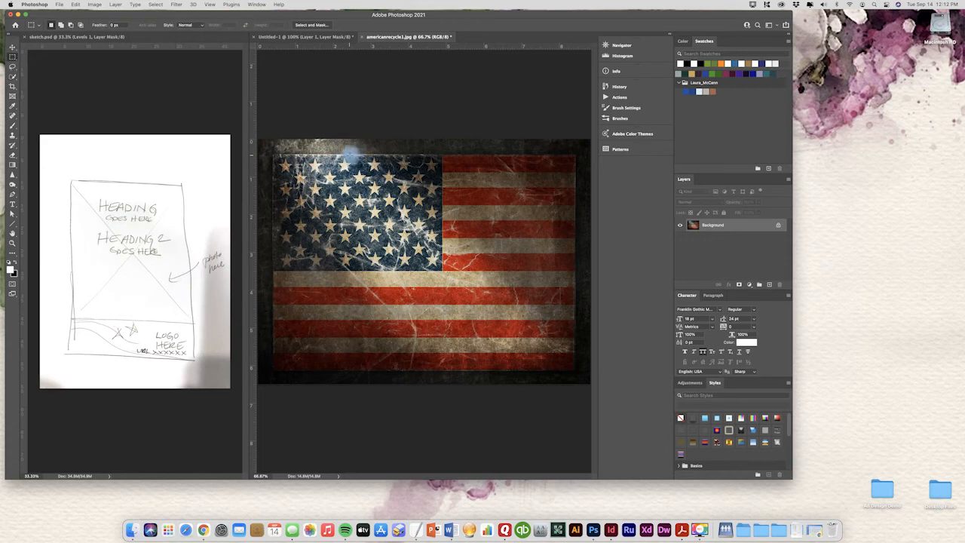
drag(348, 155, 519, 369)
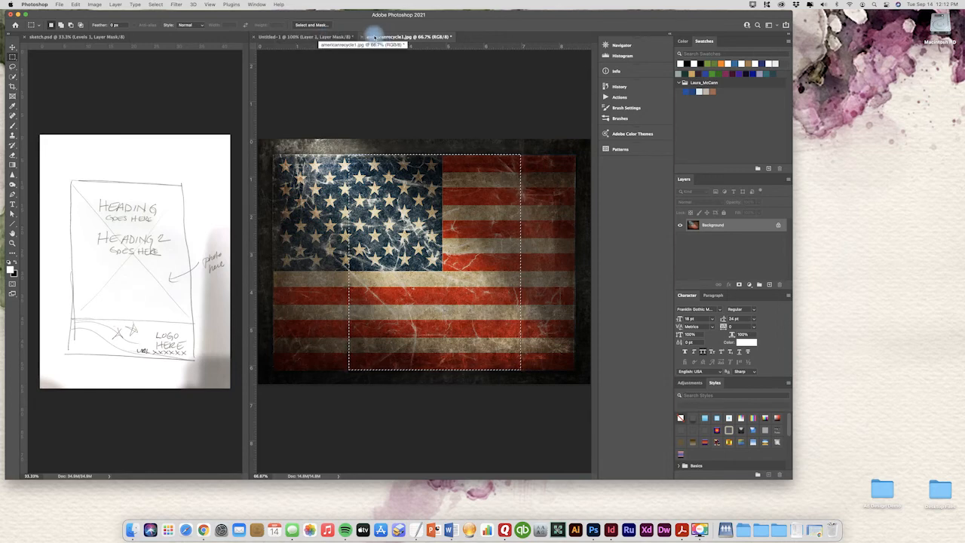
click(329, 38)
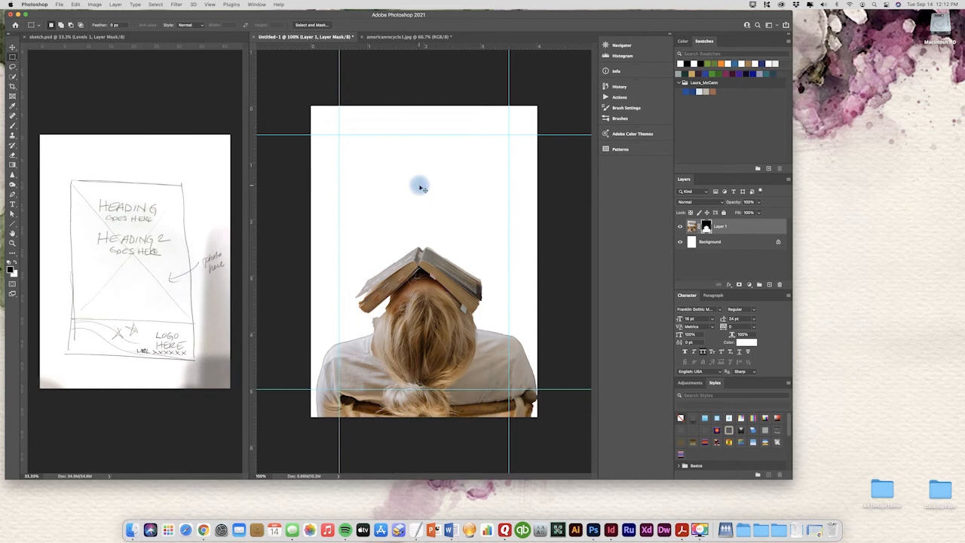
key(super+v)
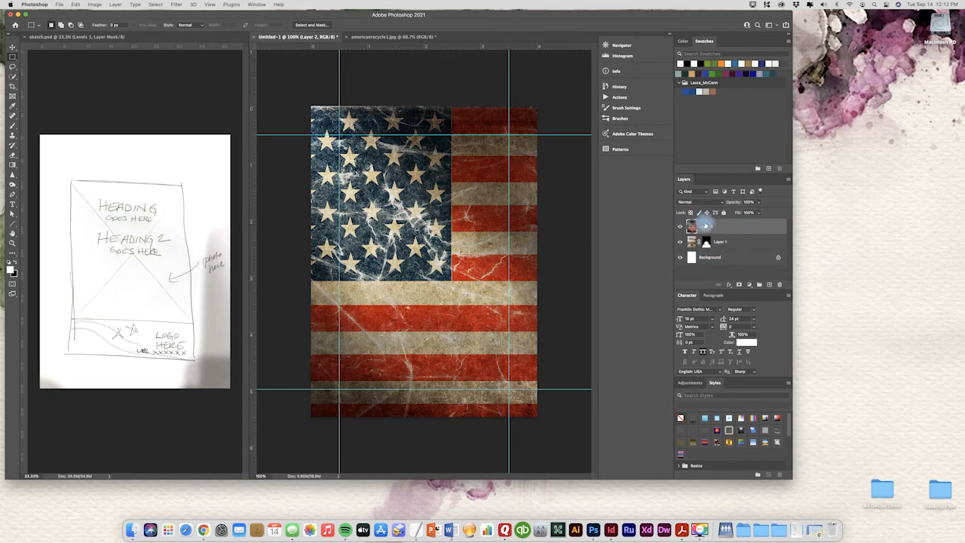
drag(722, 227, 720, 251)
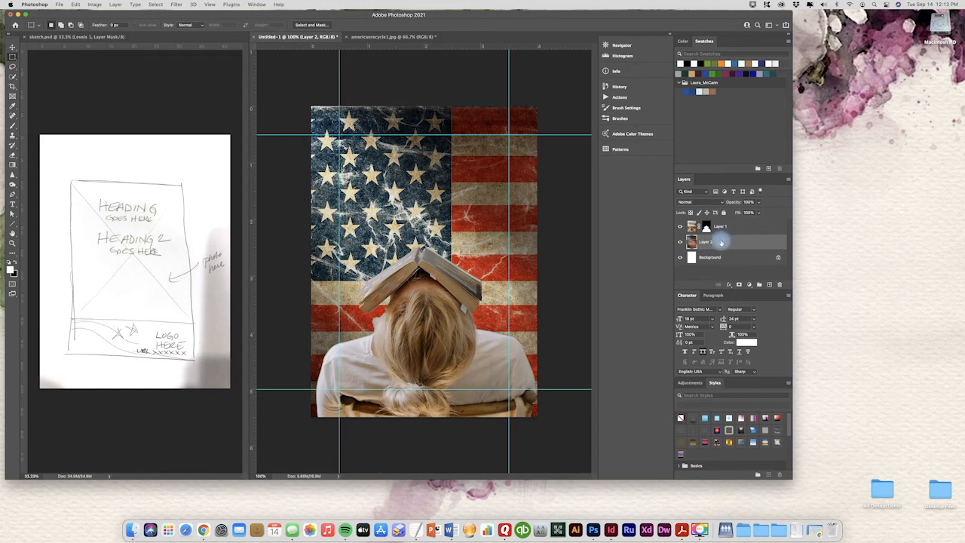
Step: Delete Layer 1's mask without applying it, and stack the flag layer above Layer 1
drag(721, 240, 641, 229)
click(725, 226)
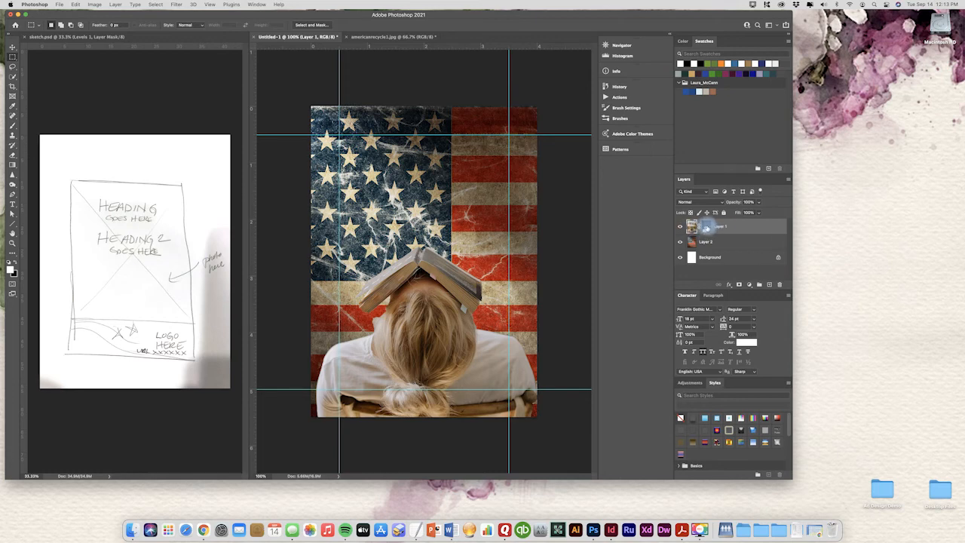
drag(706, 228, 780, 284)
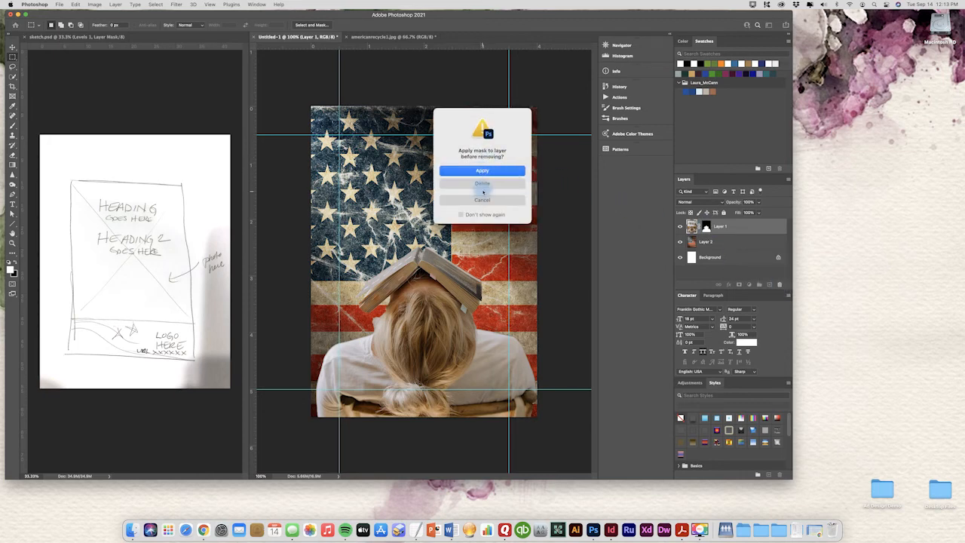
click(482, 184)
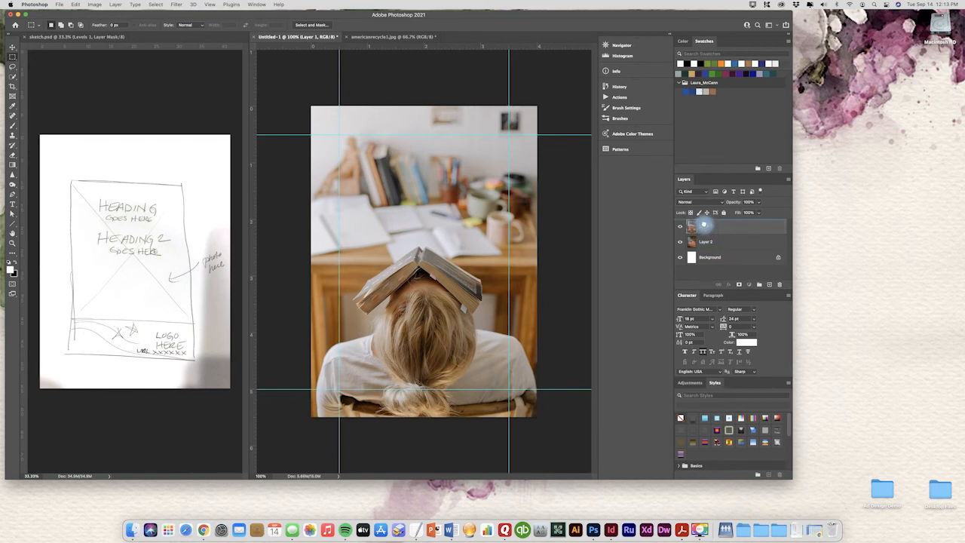
drag(704, 225, 705, 243)
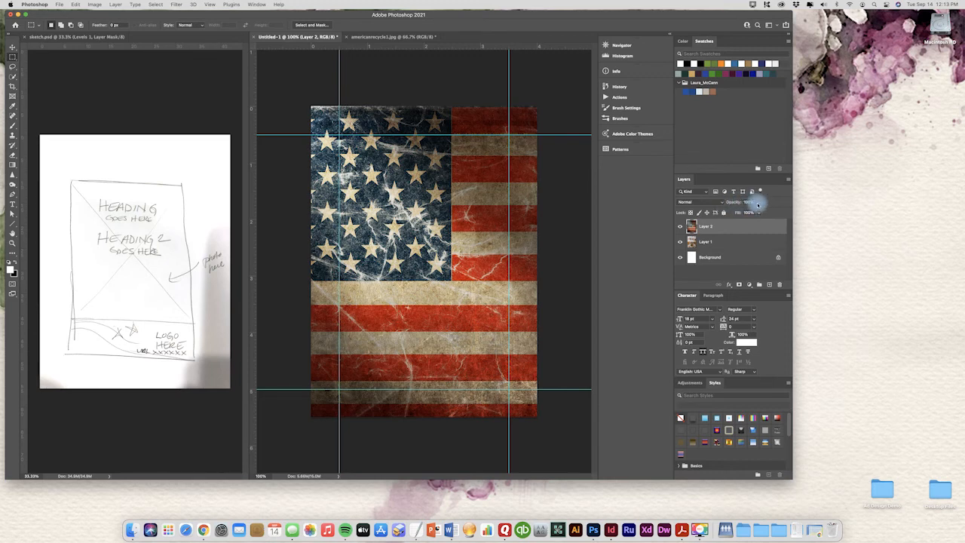
Step: Try a reduced opacity on the flag layer, restore it to 100%, and view the blend modes while keeping Normal
drag(759, 212, 738, 212)
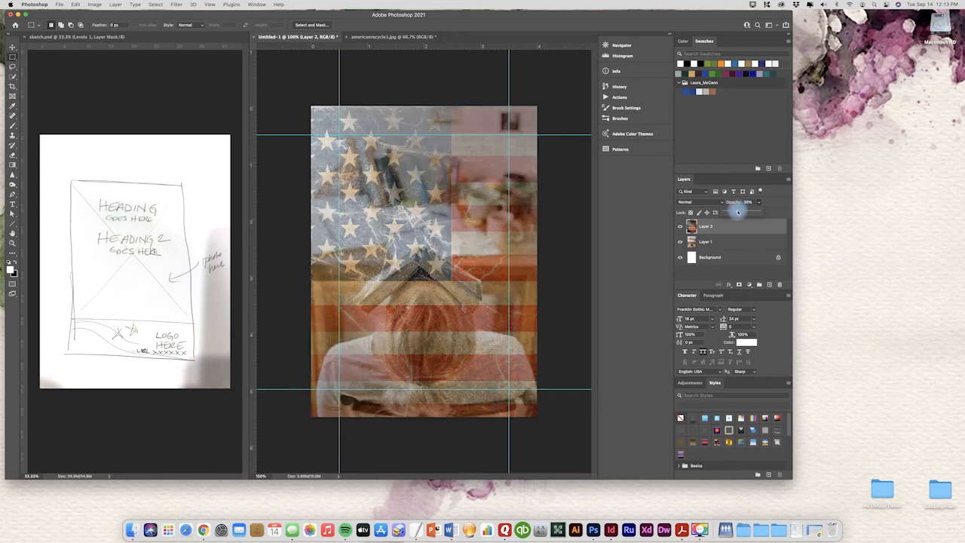
drag(738, 212, 776, 211)
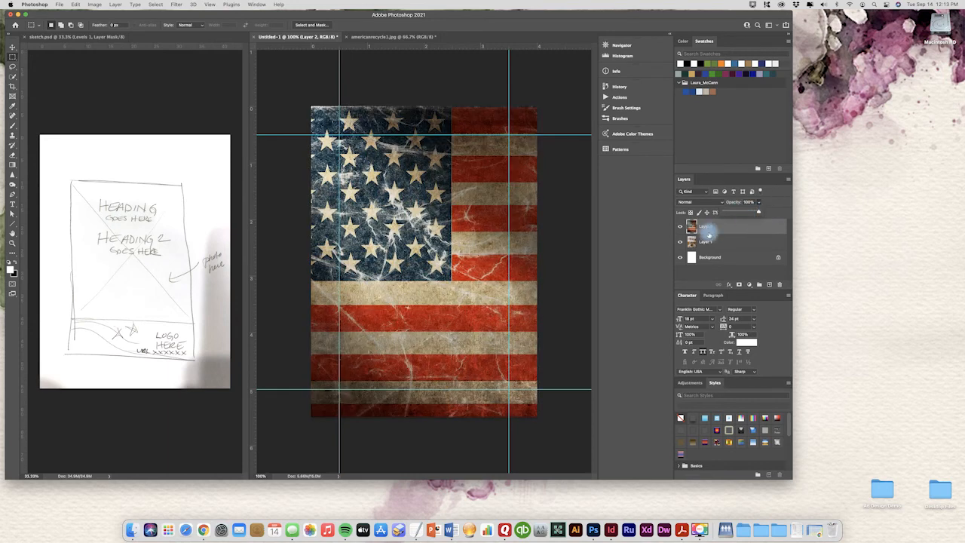
click(700, 202)
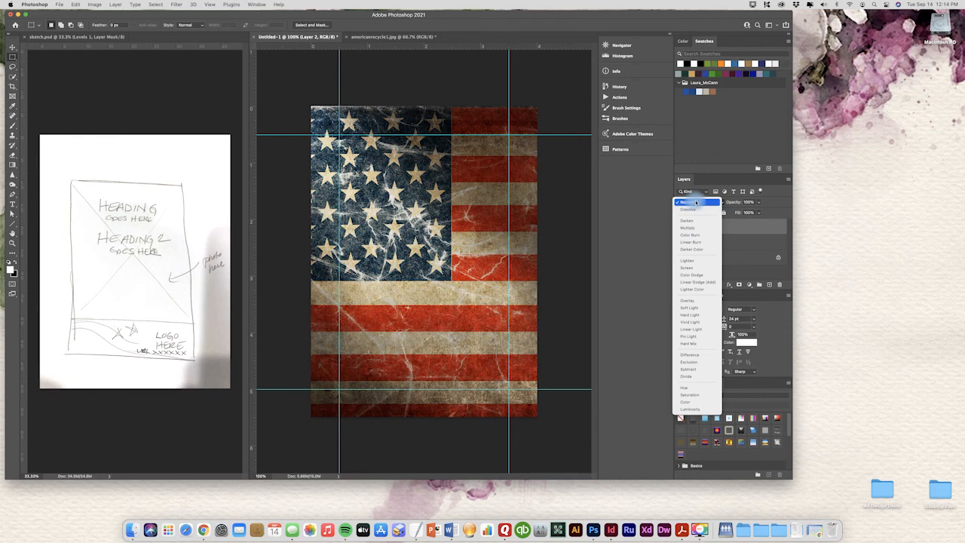
click(702, 202)
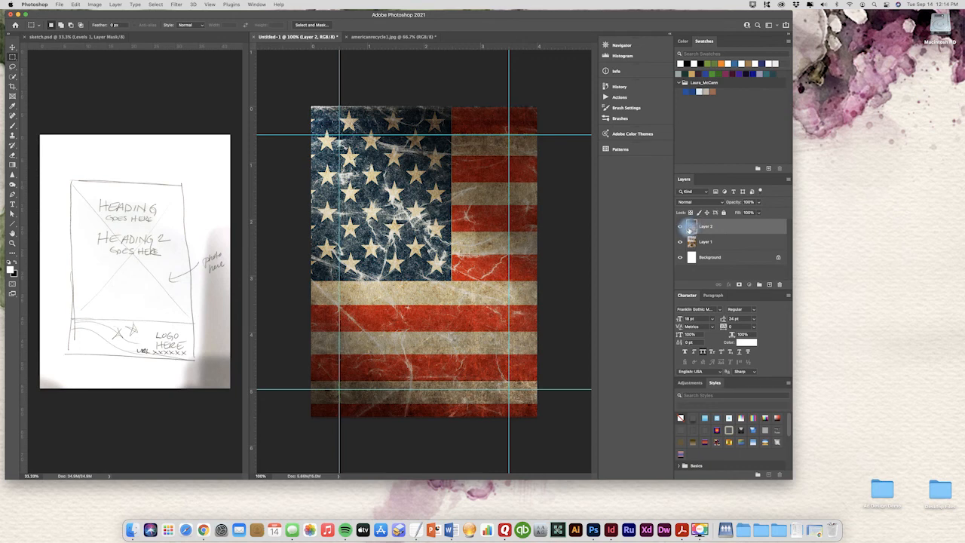
Step: Move the flag layer down until only a strip about 1.1 inches high covers the bottom of the ad
mouse_move(693, 228)
mouse_down()
mouse_move(415, 196)
mouse_move(240, 113)
mouse_up()
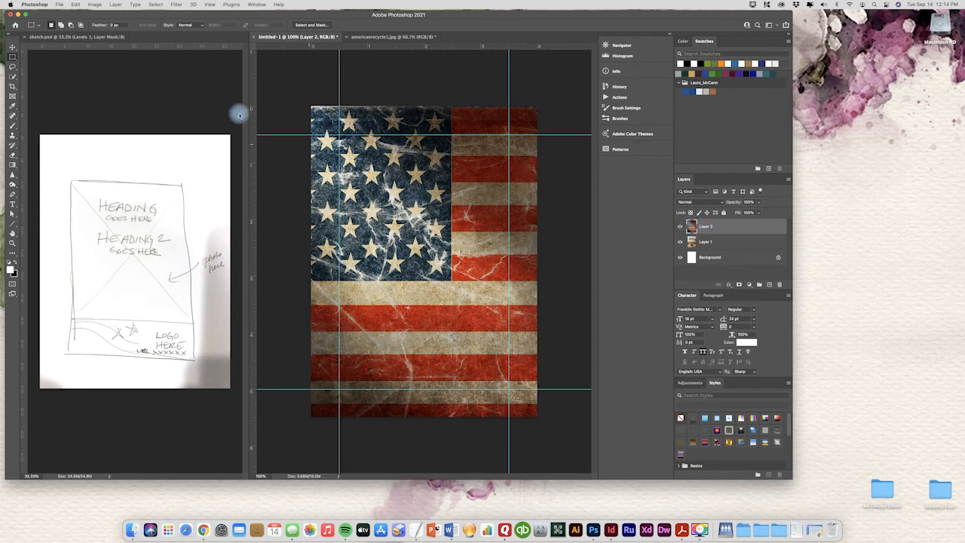
click(12, 46)
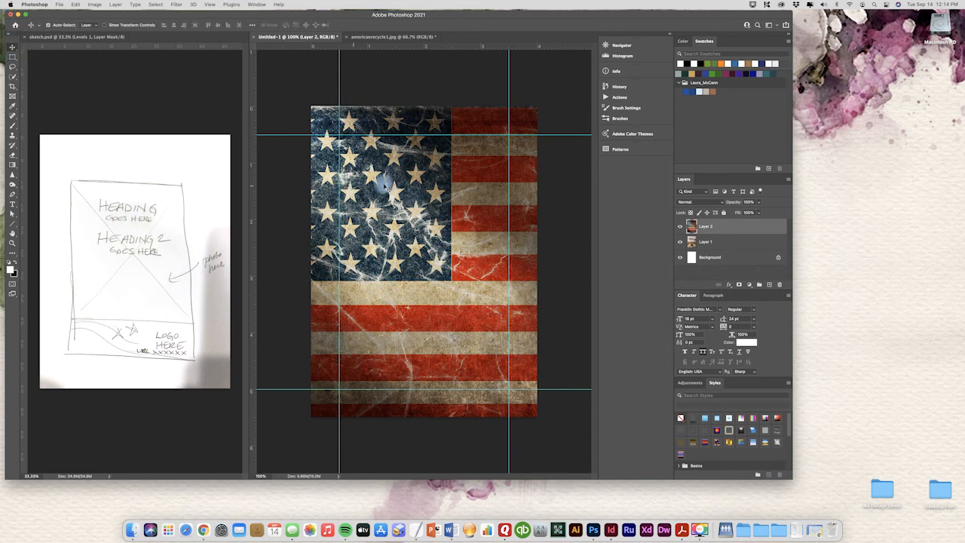
drag(412, 173, 399, 429)
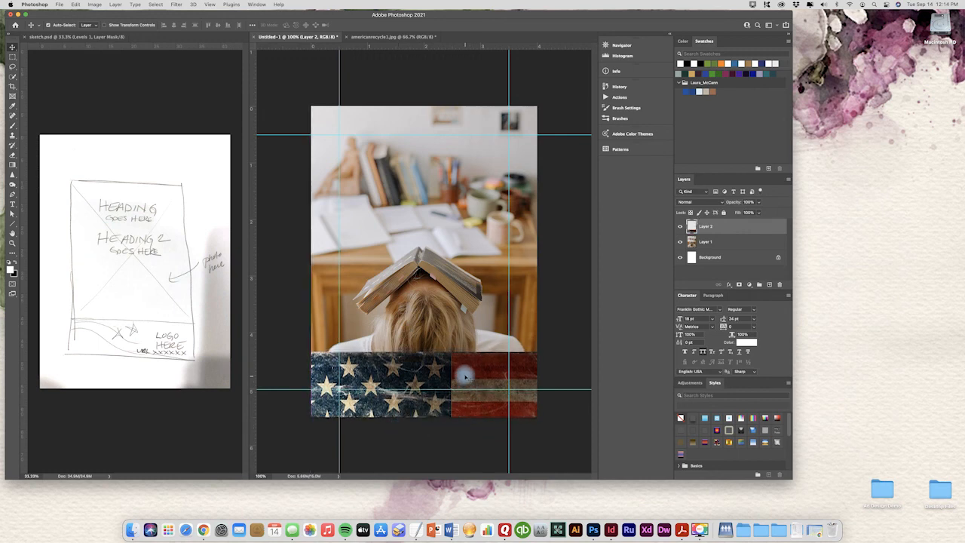
key(Down)
key(Down)
key(Down)
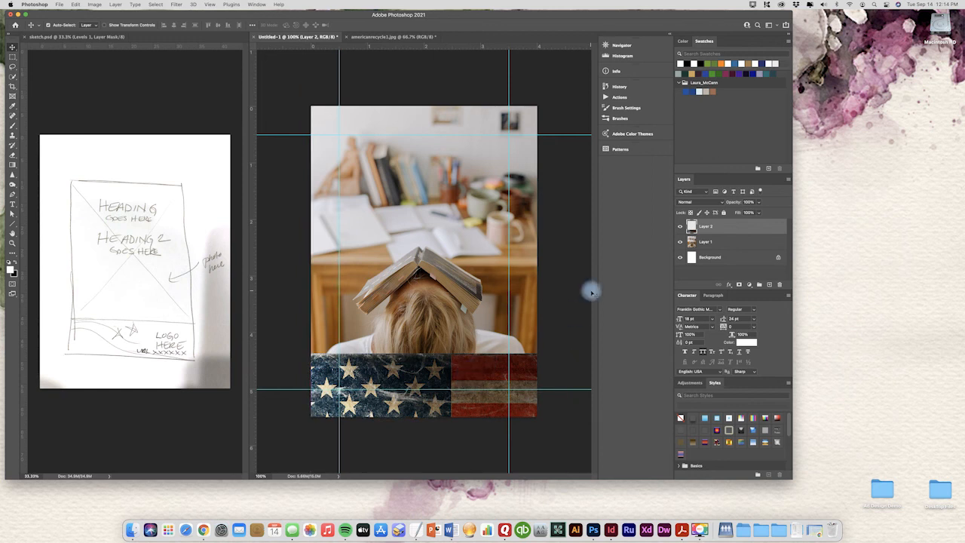
Step: Move the Layer 1 photo up about 0.9 inch so the woman and book sit higher above the flag strip
click(695, 241)
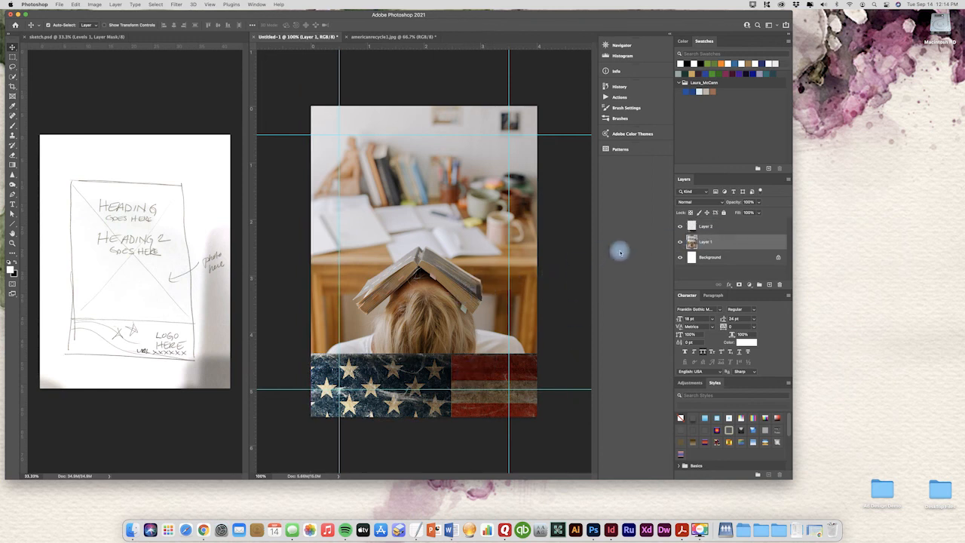
drag(693, 243, 432, 223)
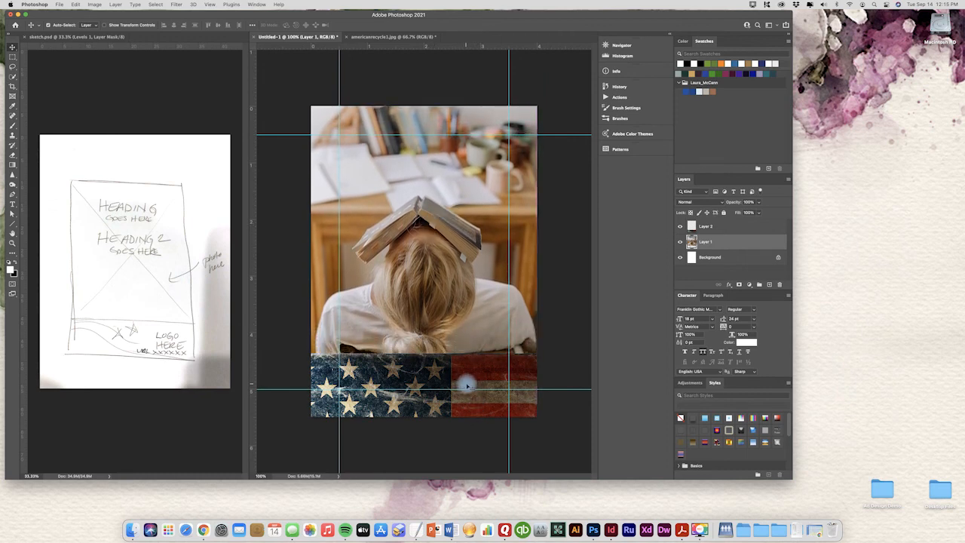